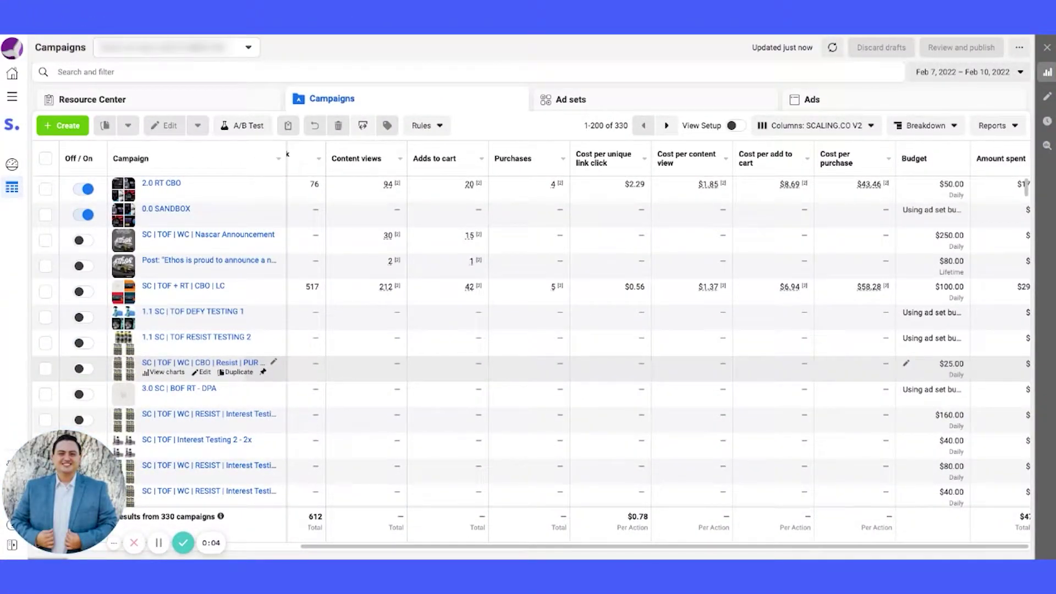
Step: Add the Bid strategy and Attribution setting columns to the customized campaign columns
mouse_move(173, 185)
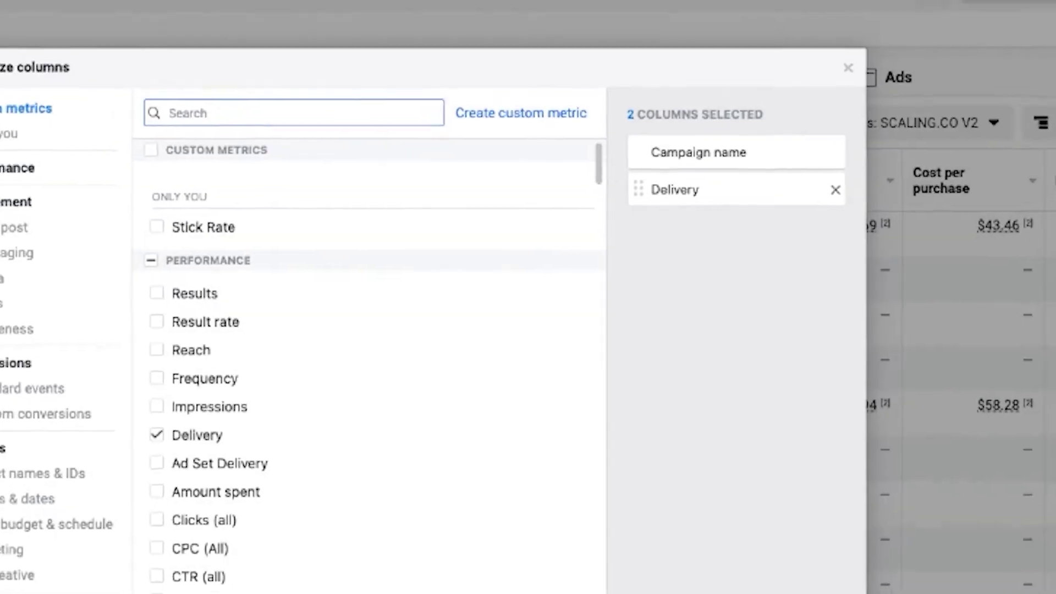
text(bid)
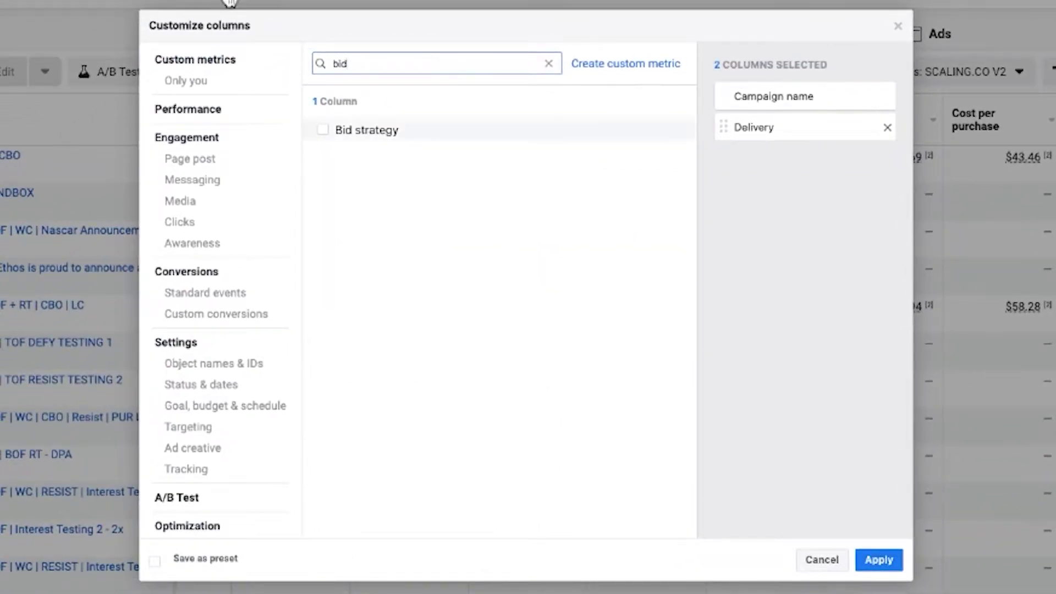
click(323, 130)
double_click(339, 63)
text(att)
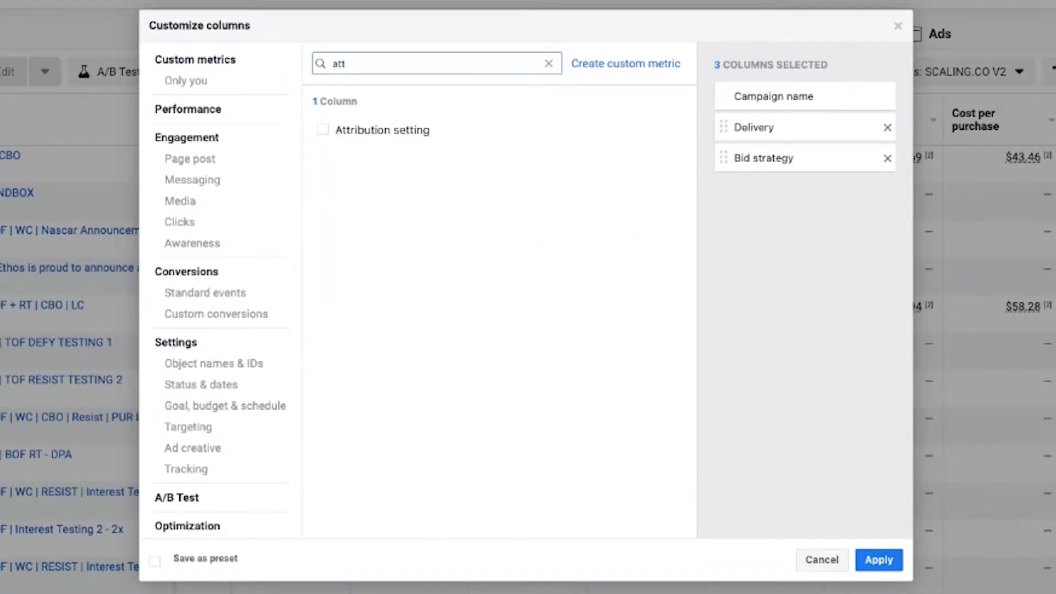
click(322, 130)
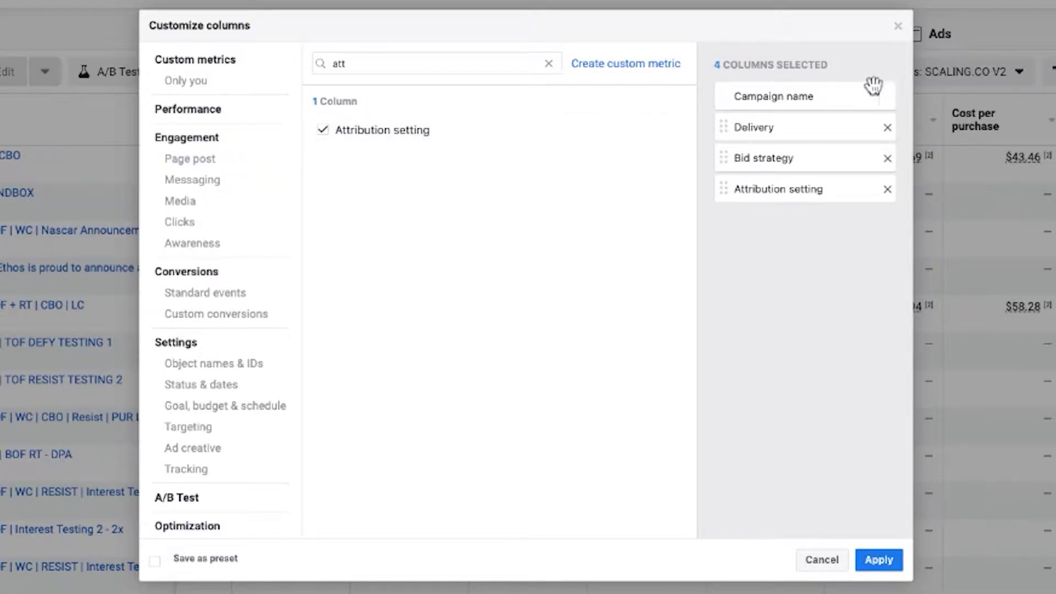
Step: Add the Budget and Amount spent columns to the column selection
double_click(338, 63)
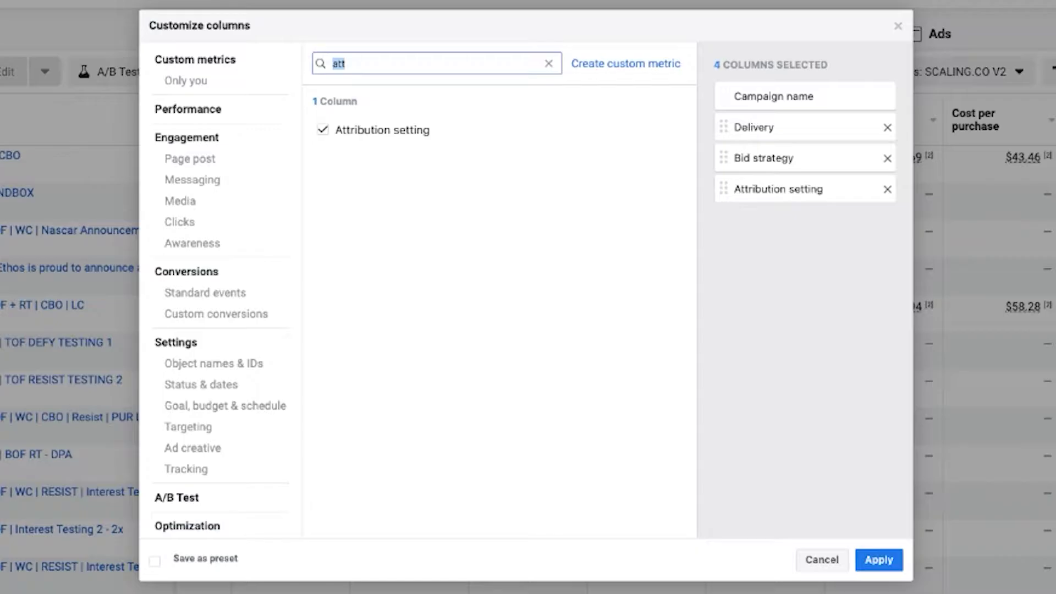
key(BackSpace)
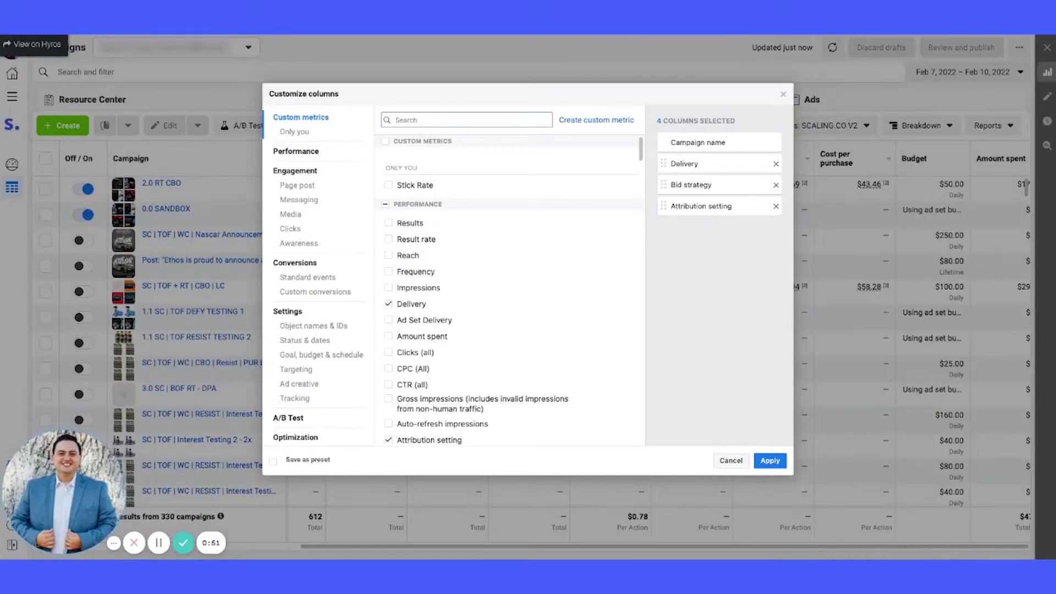
text(bud)
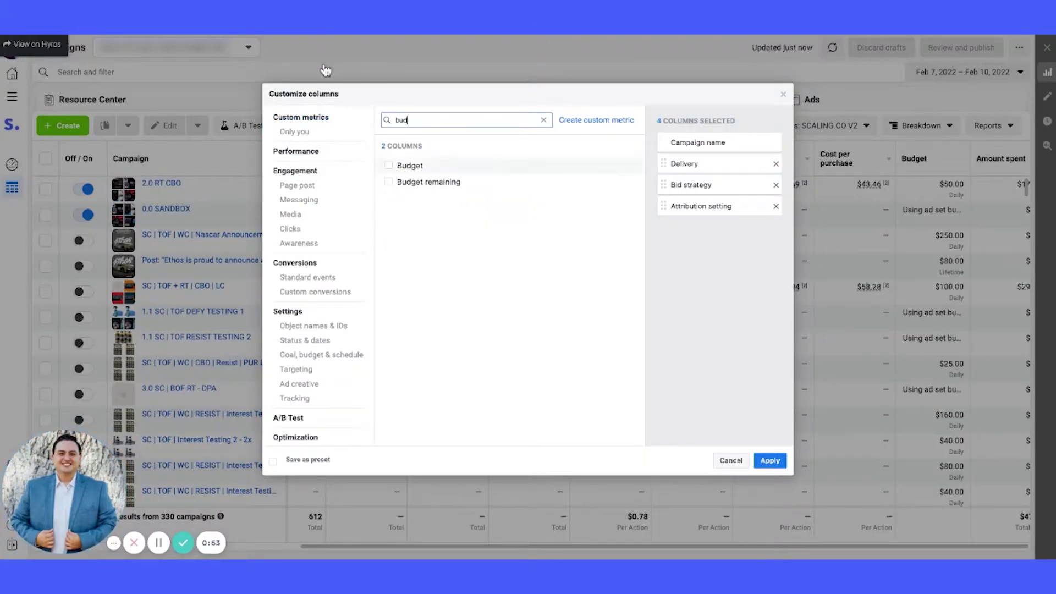
click(388, 165)
key(BackSpace)
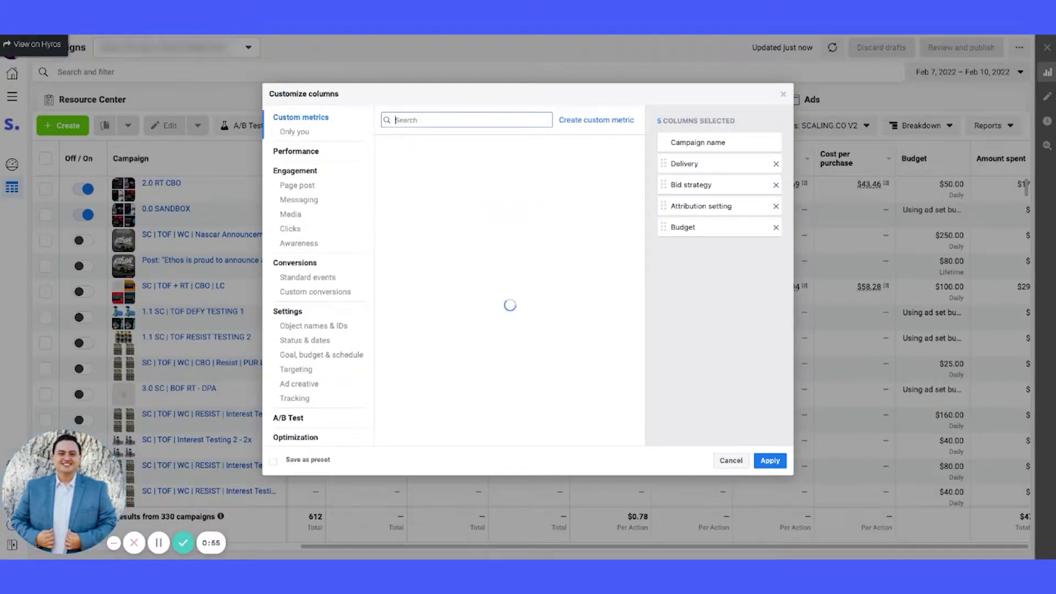
text(am)
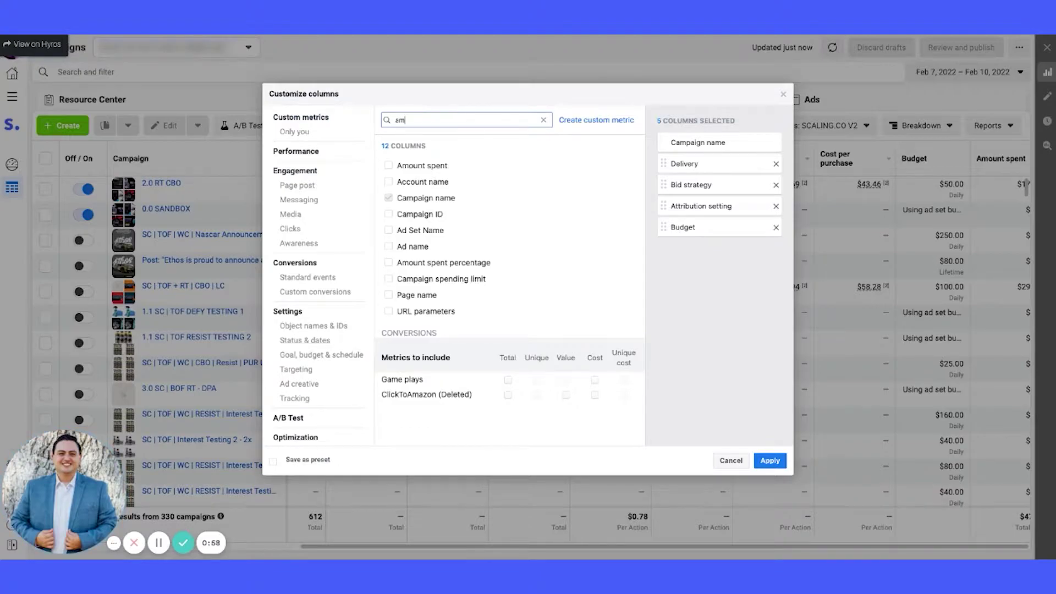
key(Return)
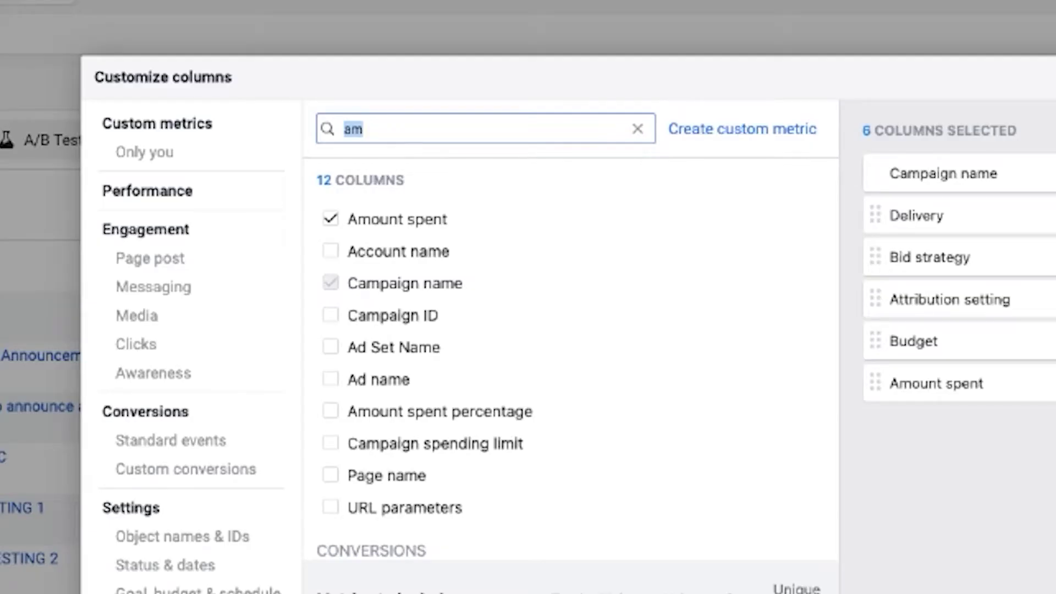
Step: Add Cost per purchase and total Purchases, excluding the website, offline and on-Facebook purchase breakdowns
text(purcha)
click(739, 358)
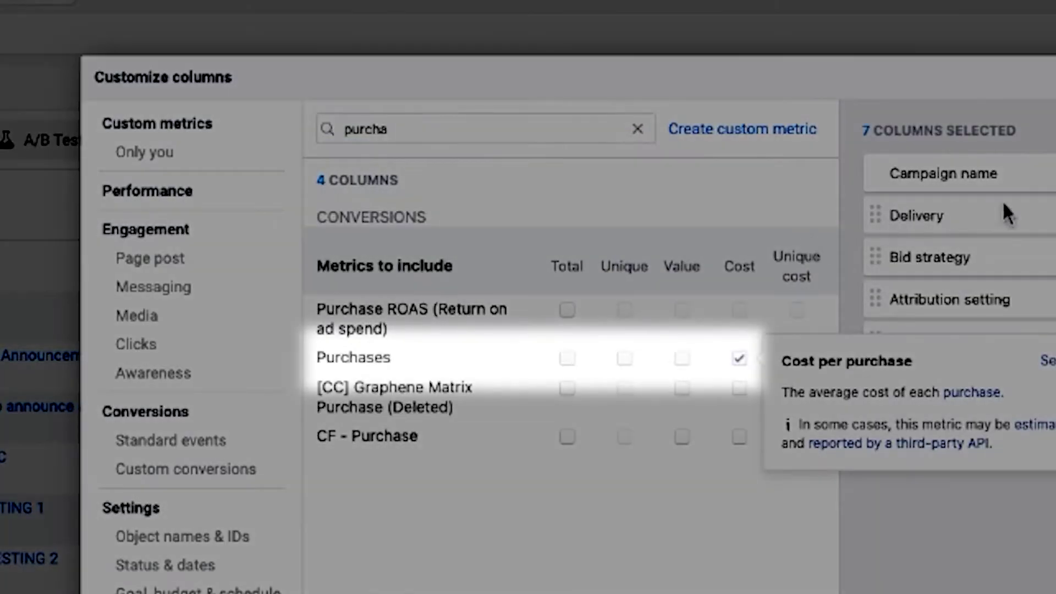
double_click(365, 129)
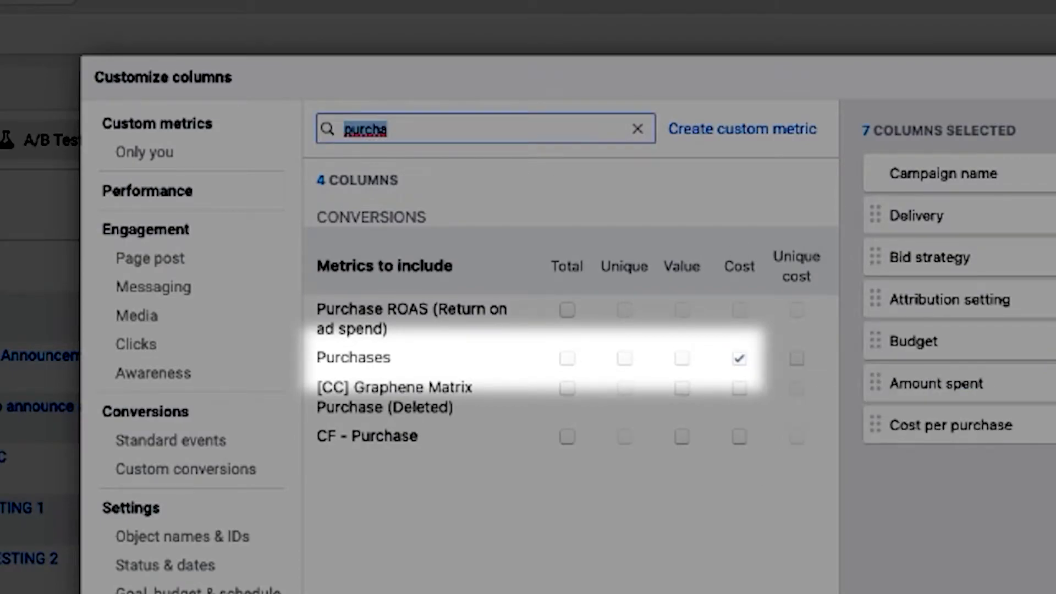
click(567, 358)
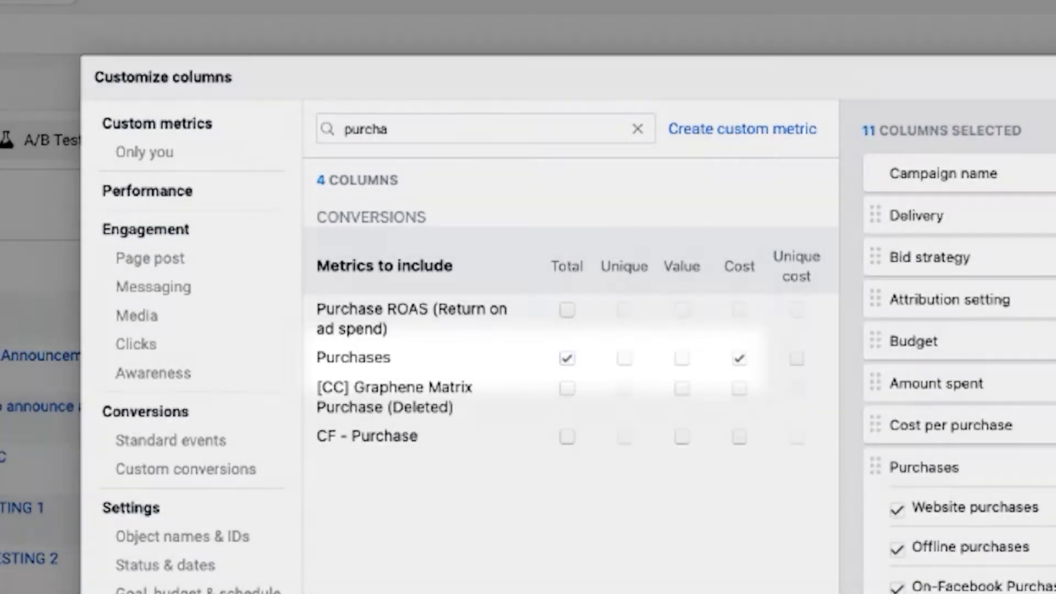
click(1034, 512)
click(1031, 550)
click(1041, 585)
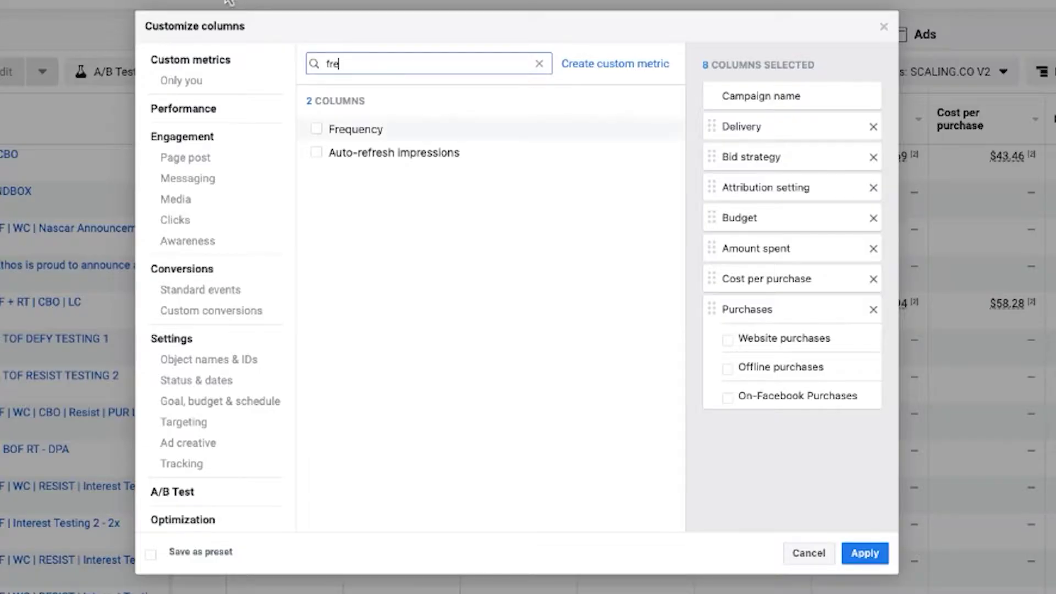
Step: Add the Frequency and Unique outbound CTR (click-through rate) columns to the selection
click(317, 129)
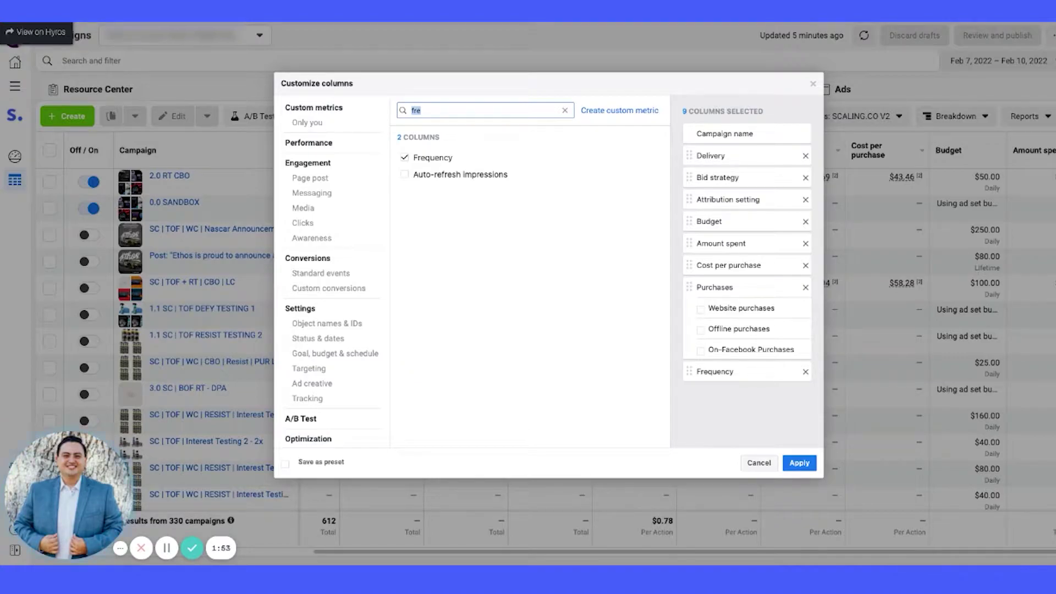
key(BackSpace)
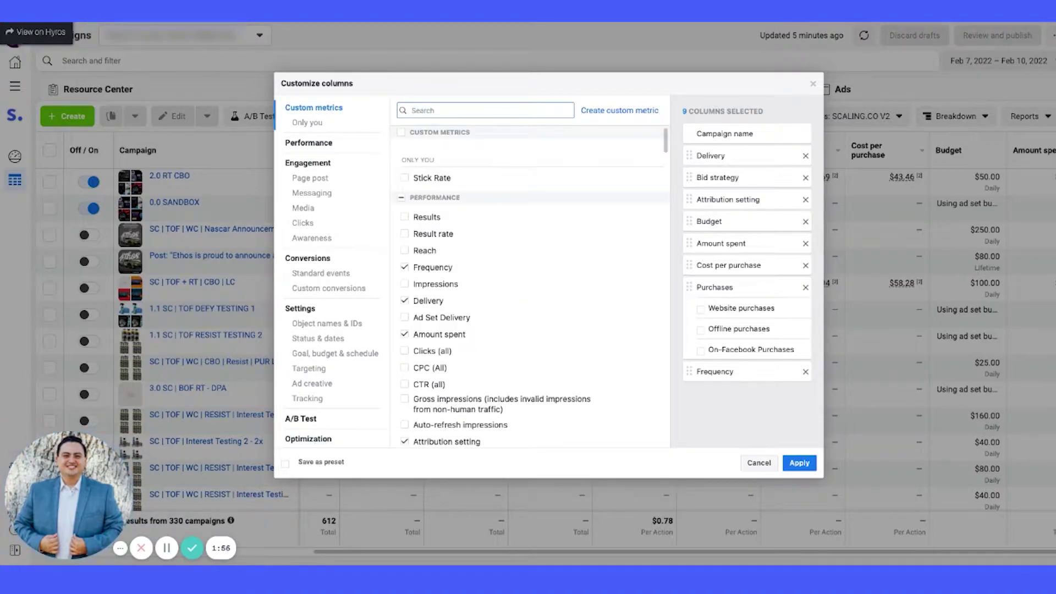
text(uni)
click(404, 223)
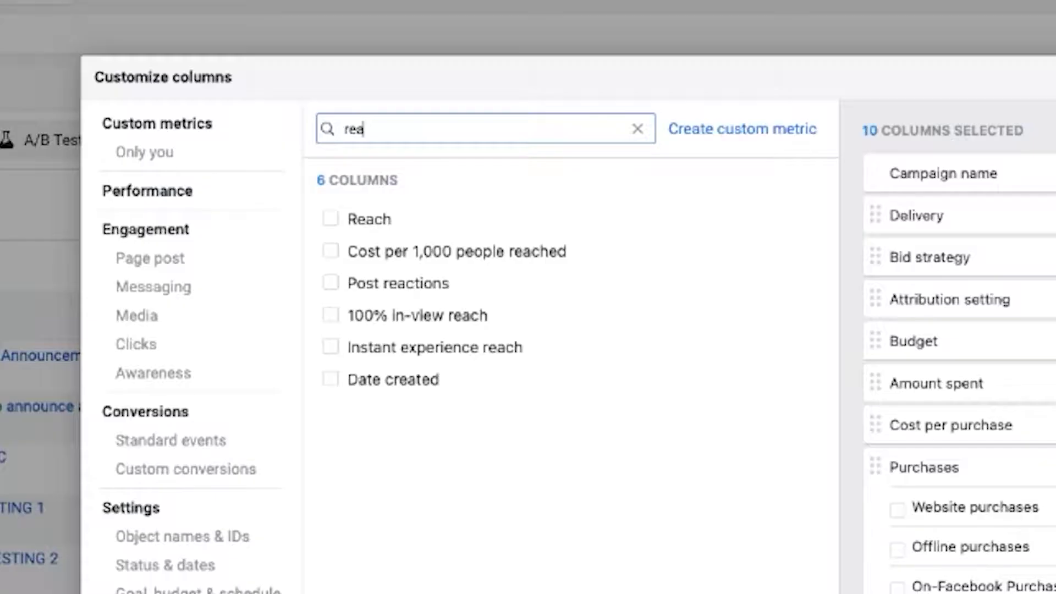
Step: Add the Reach, Impressions and CPM (cost per 1,000 impressions) columns
click(330, 219)
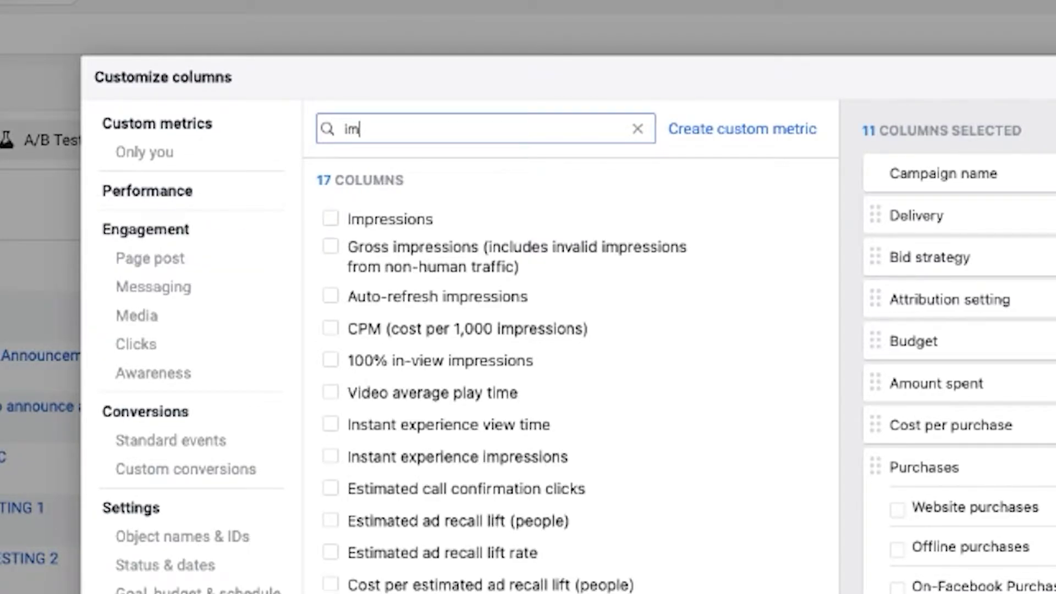
click(329, 219)
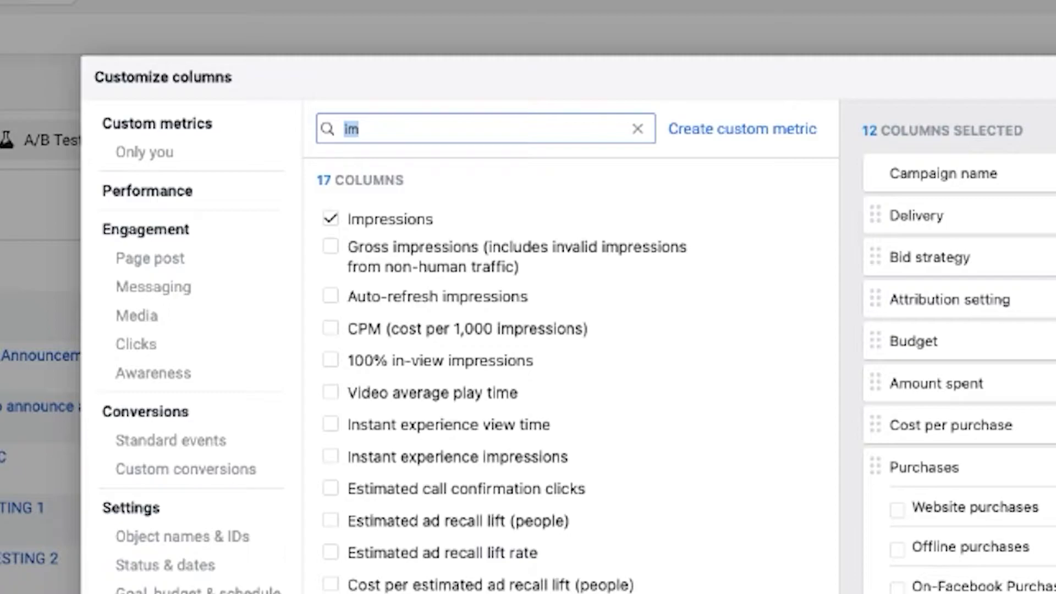
key(BackSpace)
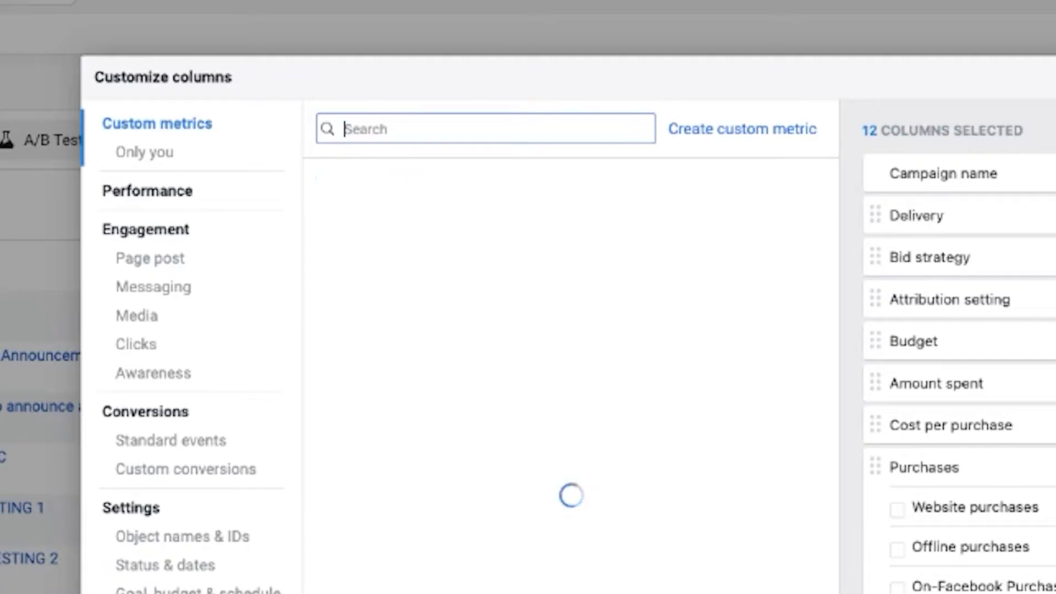
text(cpm)
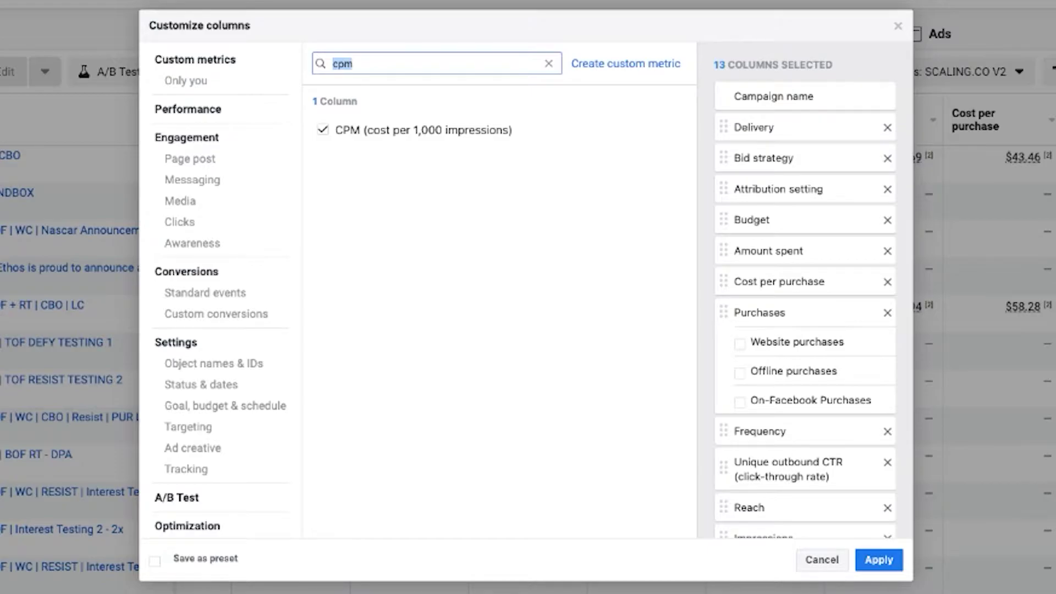
text(cost)
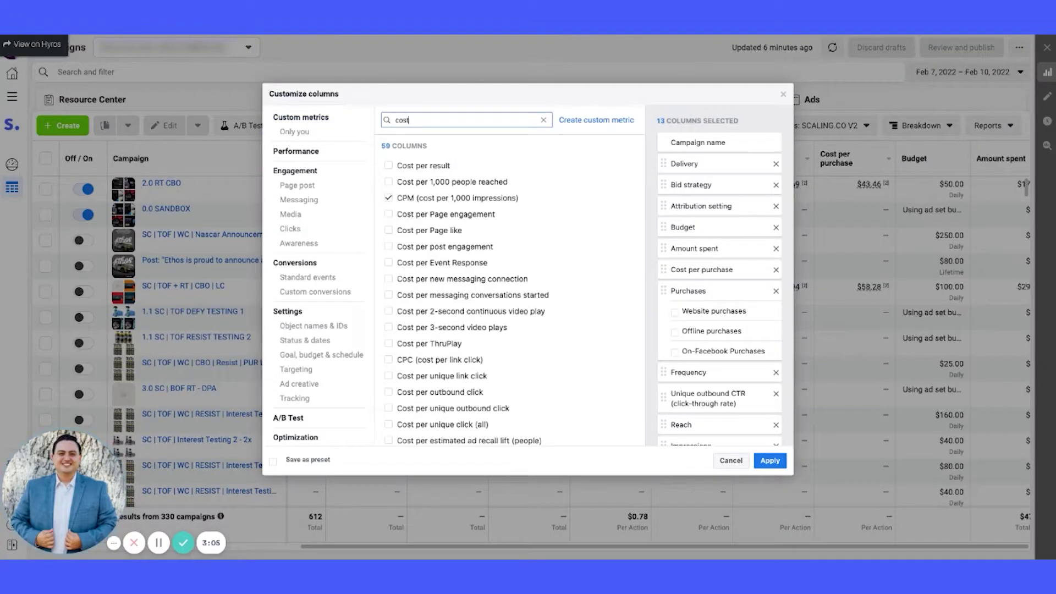
text( per un)
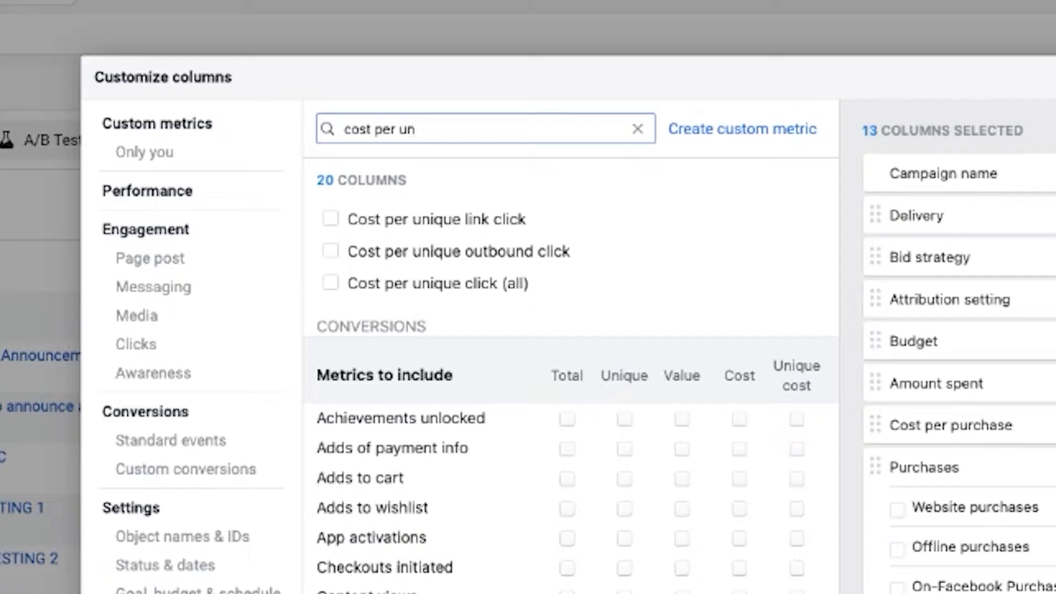
Step: Find the unique cost metrics and add the Cost per unique outbound click column
click(330, 252)
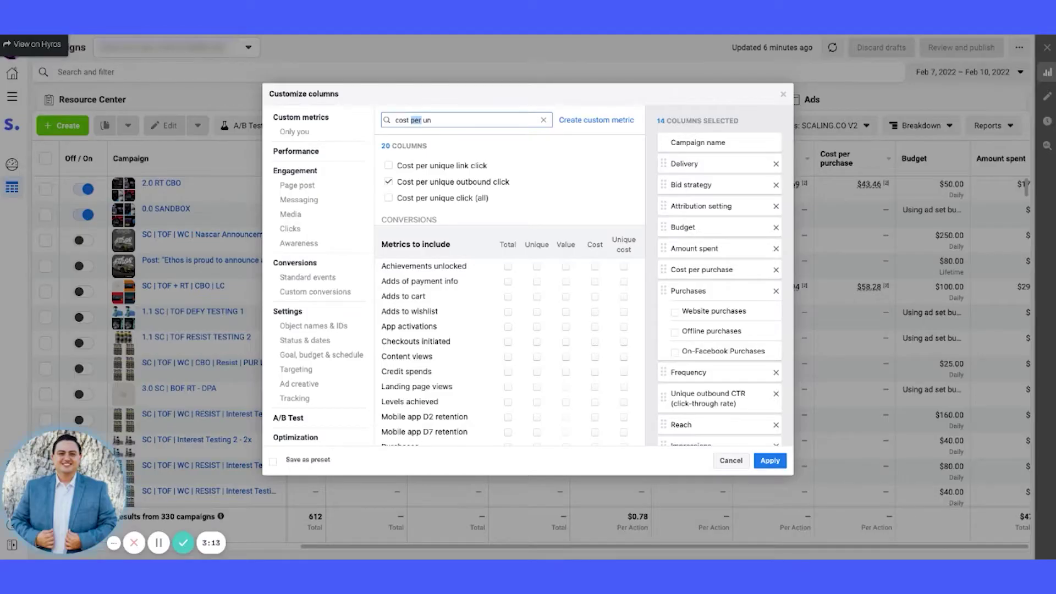
Step: Add the Cost per add to cart and total Landing page views columns, and clear the metric search
triple_click(416, 120)
text(add)
click(592, 224)
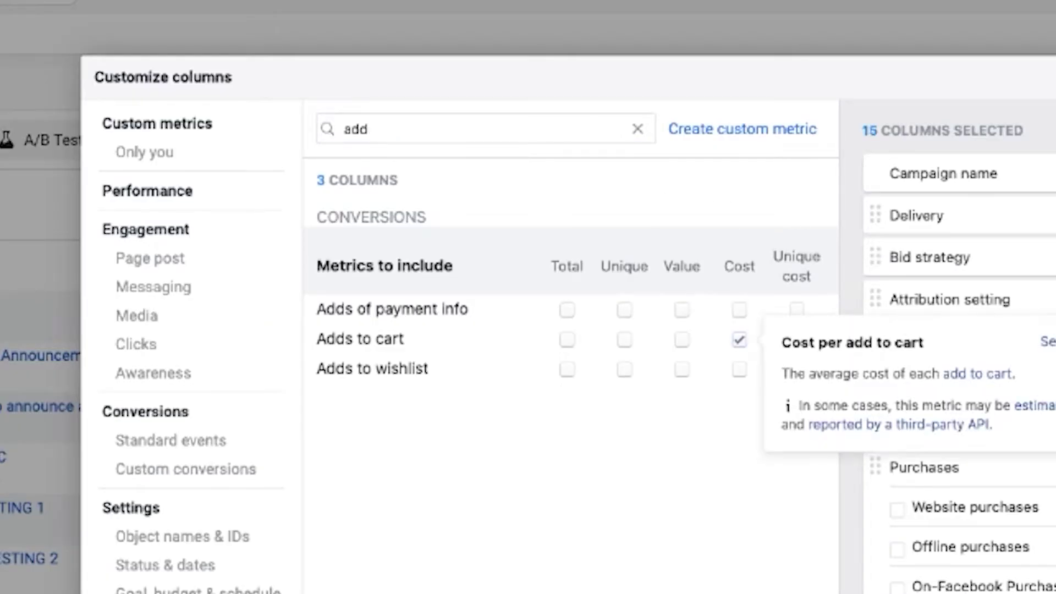
scroll(957, 330, down, 4)
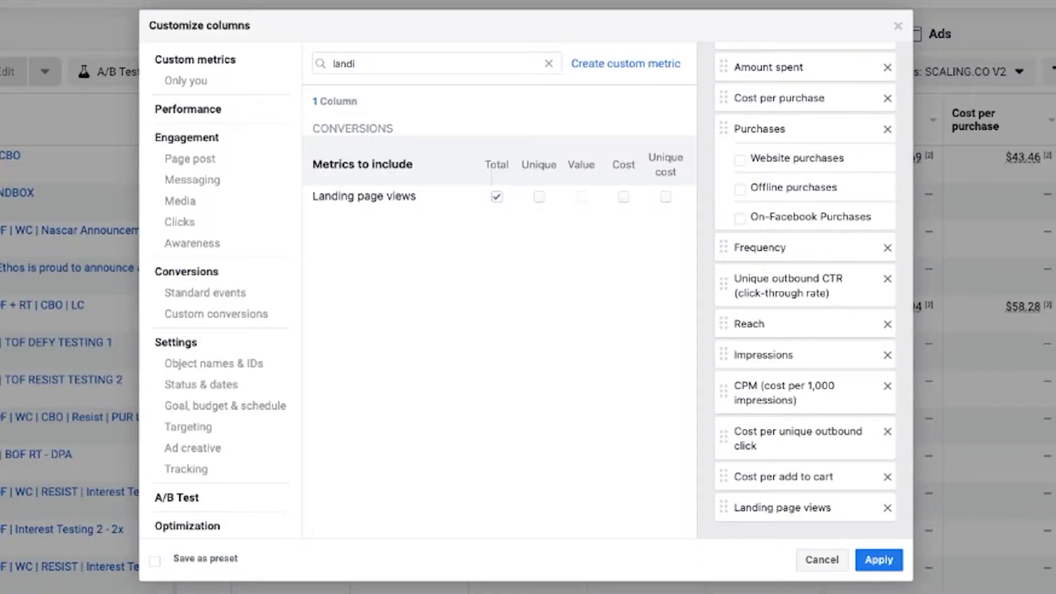
key(ctrl+a)
key(BackSpace)
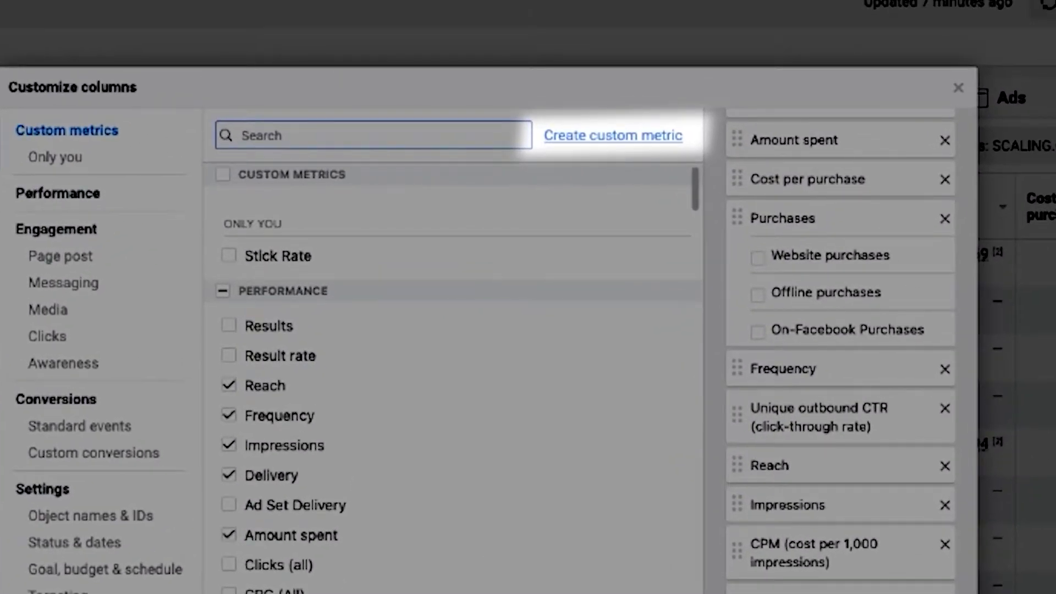
Step: Start a custom metric named LPVR with the formula Landing page views ÷ Unique outbound clicks
click(613, 135)
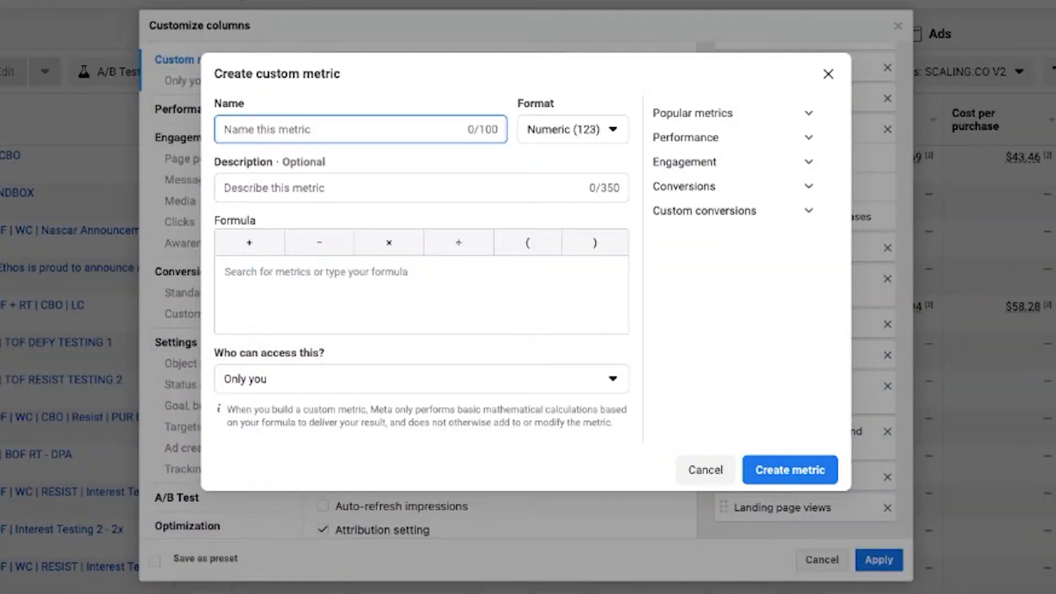
text(LP)
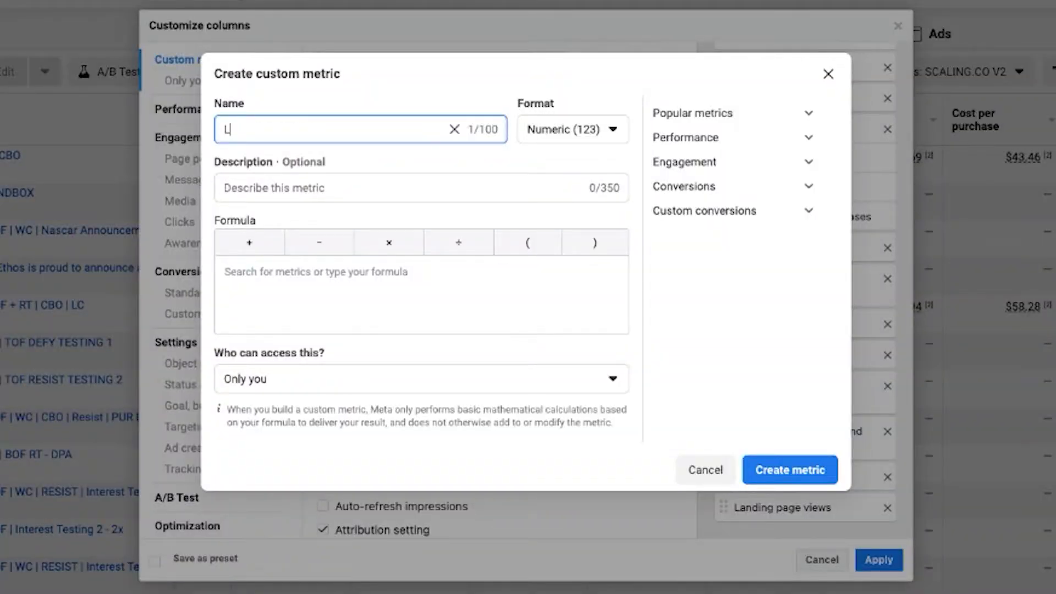
text(VR)
click(224, 272)
text(lan)
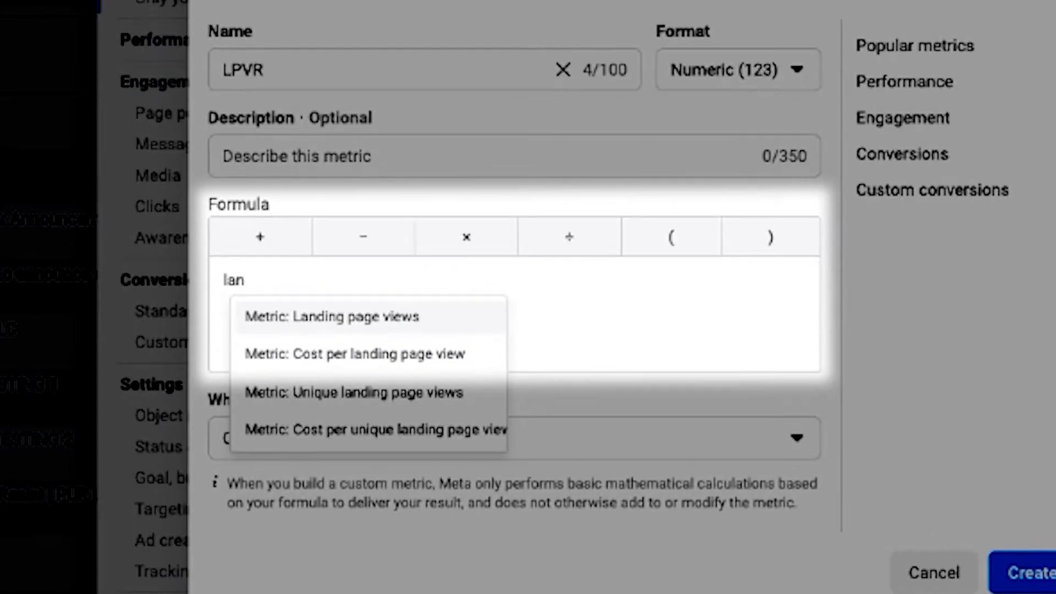
key(Return)
text(+ )
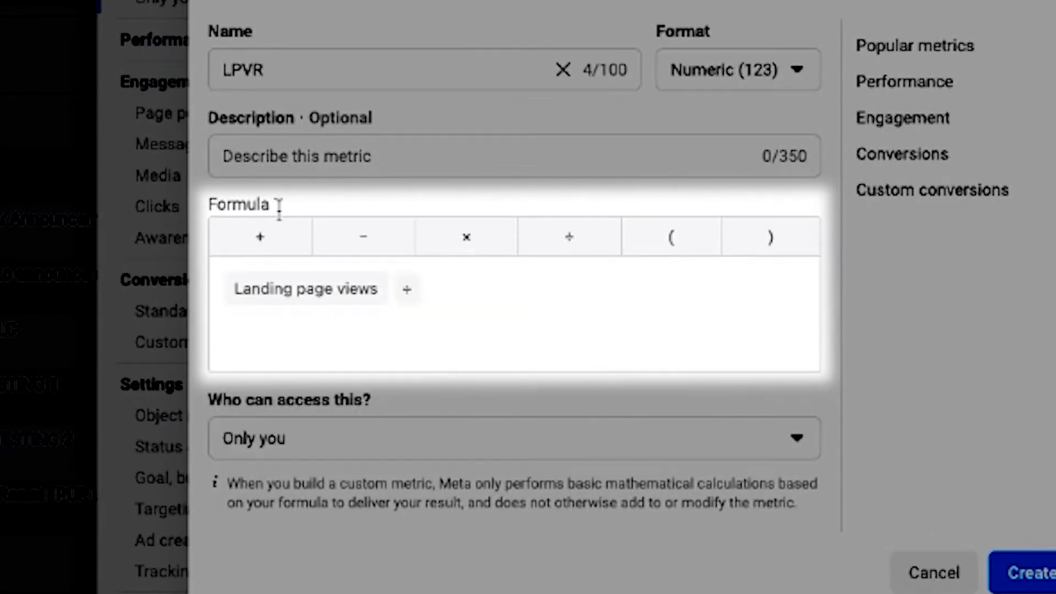
text(uni)
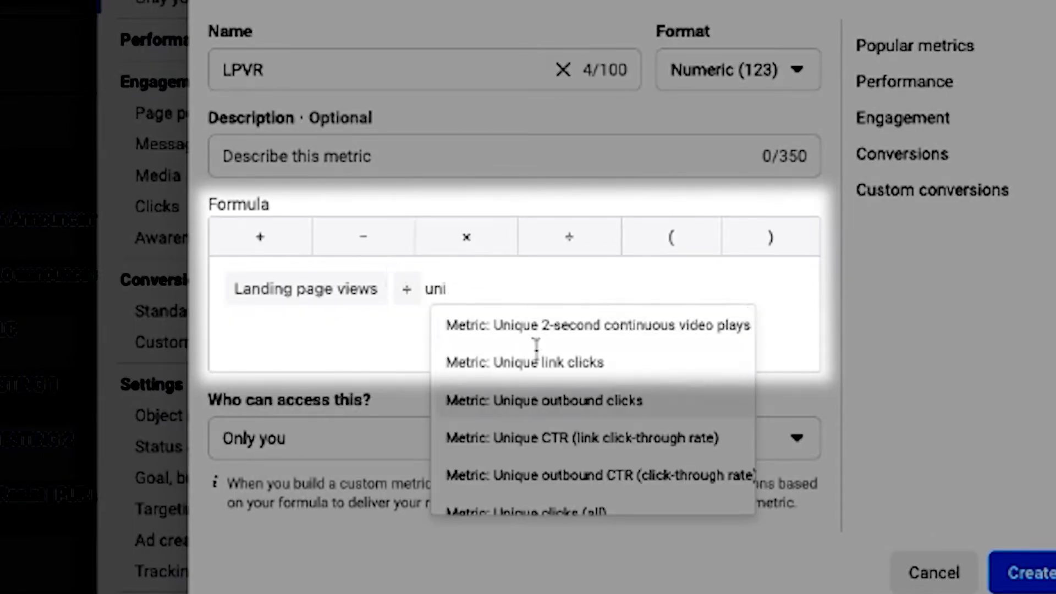
click(536, 401)
Step: Set the LPVR metric's format to Percentage (%), give access to everyone with access to this Business, and create it
click(737, 69)
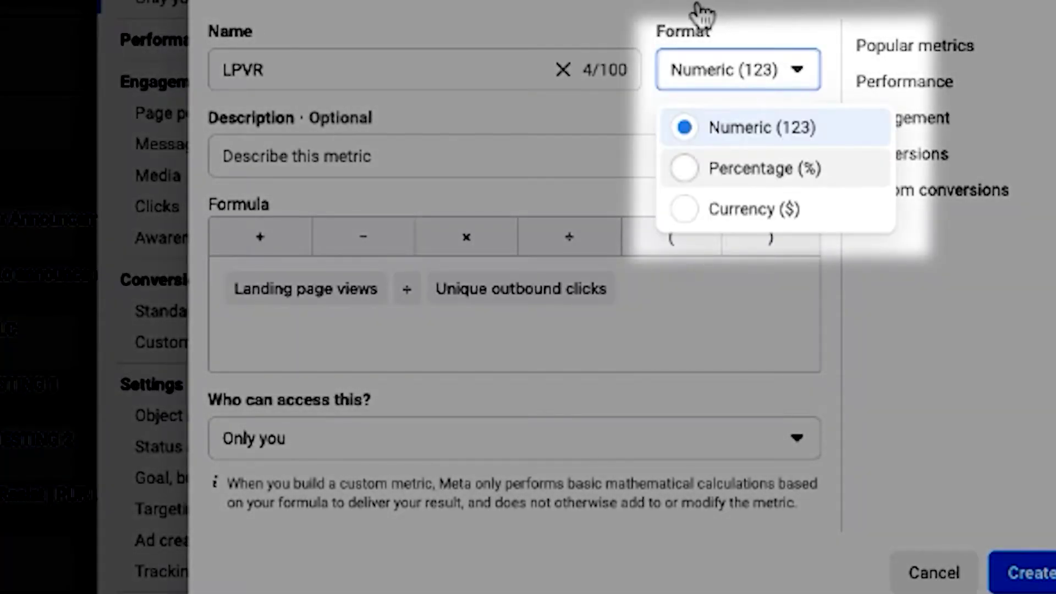
key(Return)
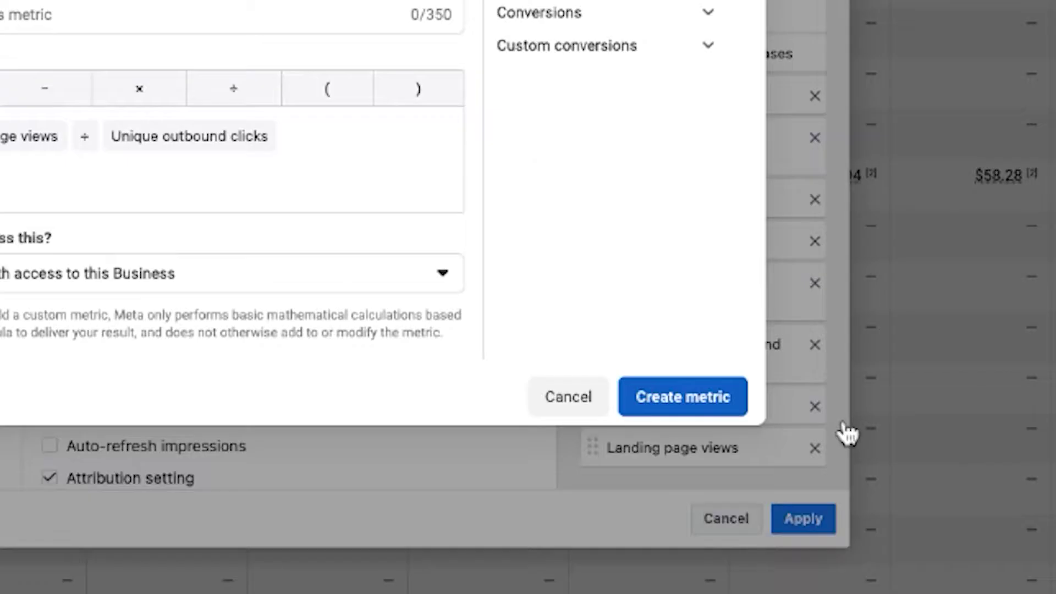
click(708, 399)
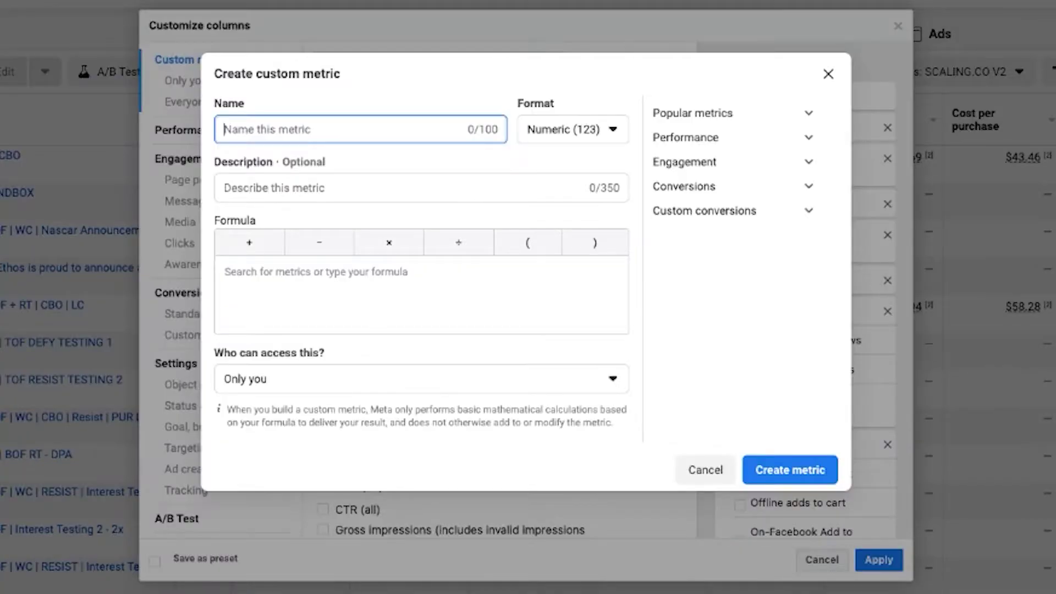
Step: Name the new custom metric CVR and give it the formula Purchases ÷ Link clicks
text(CVR)
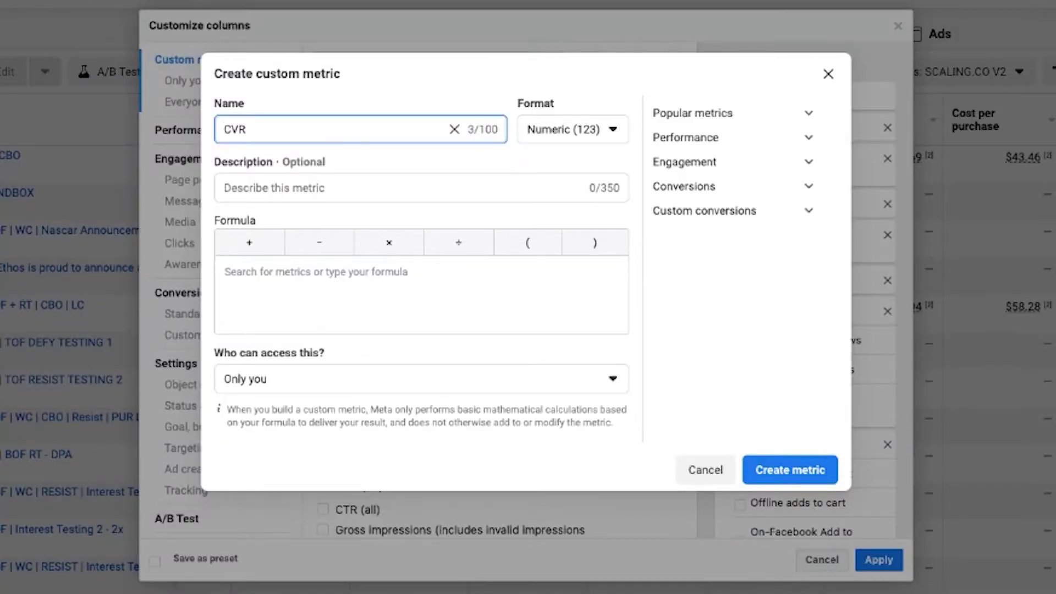
click(224, 271)
text(pur)
key(Down)
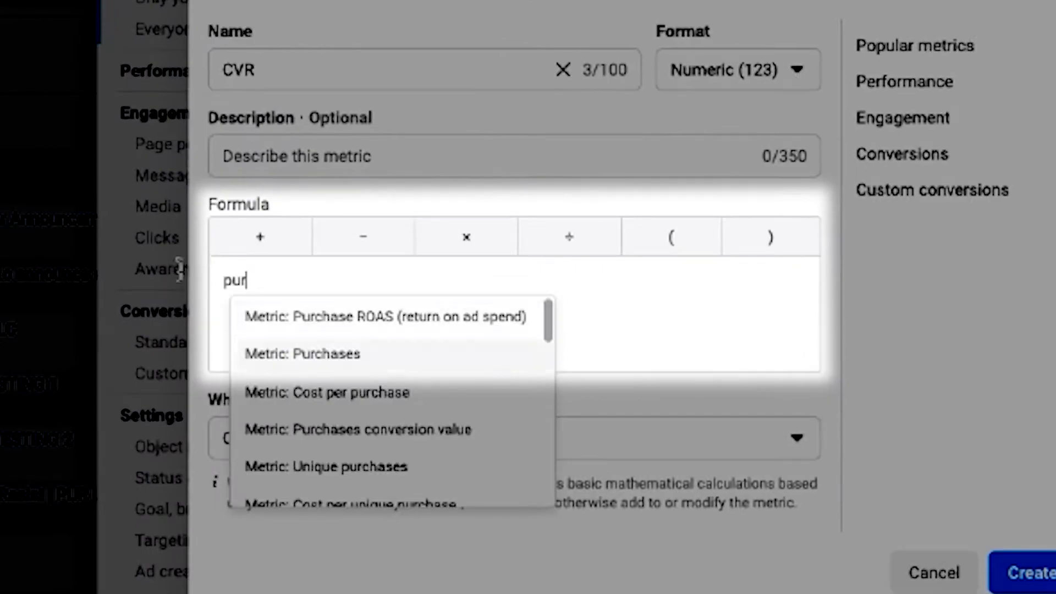
key(Return)
text(+link)
key(Down)
key(Return)
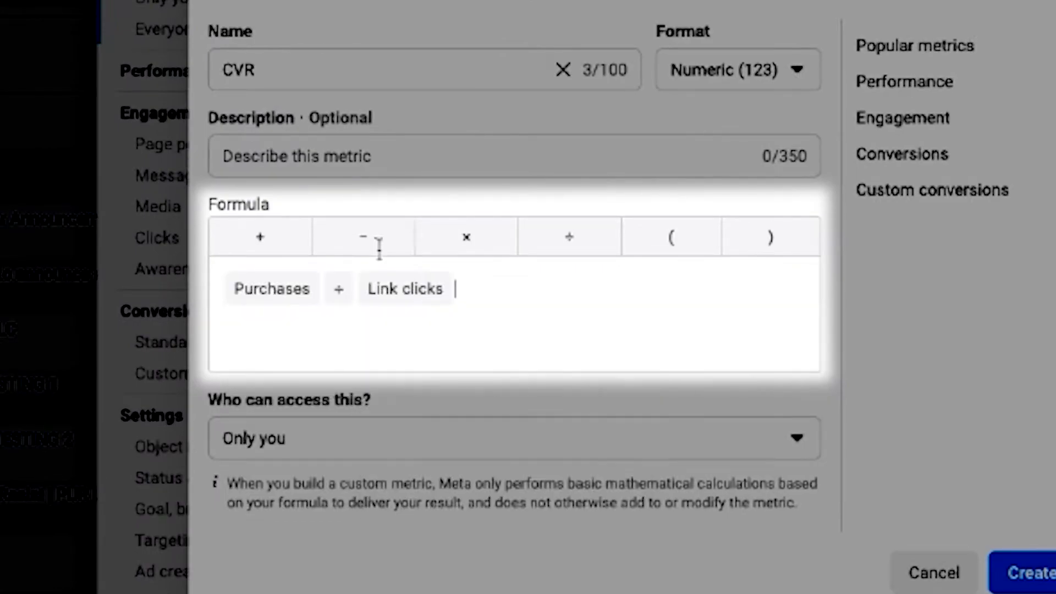
Step: Set the CVR metric's format to Percentage (%), give access to everyone with access to this Business, and create it
click(737, 70)
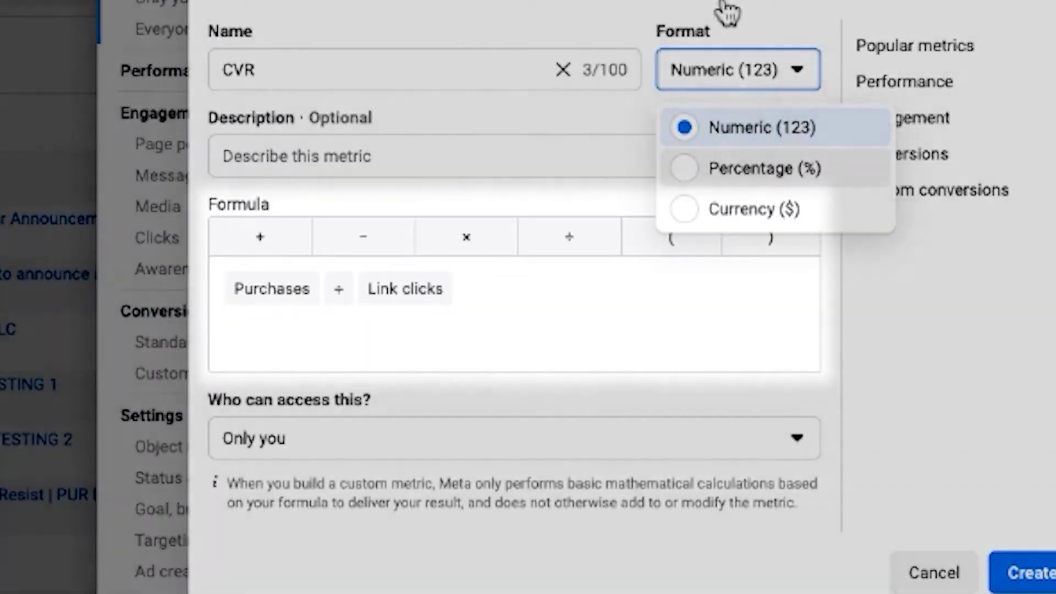
click(737, 168)
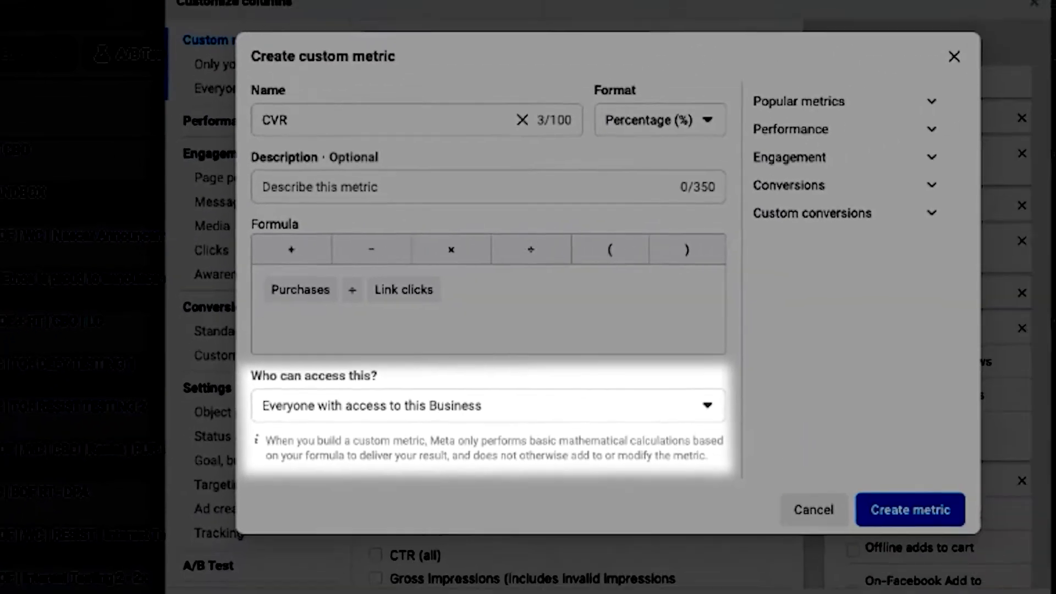
click(1024, 572)
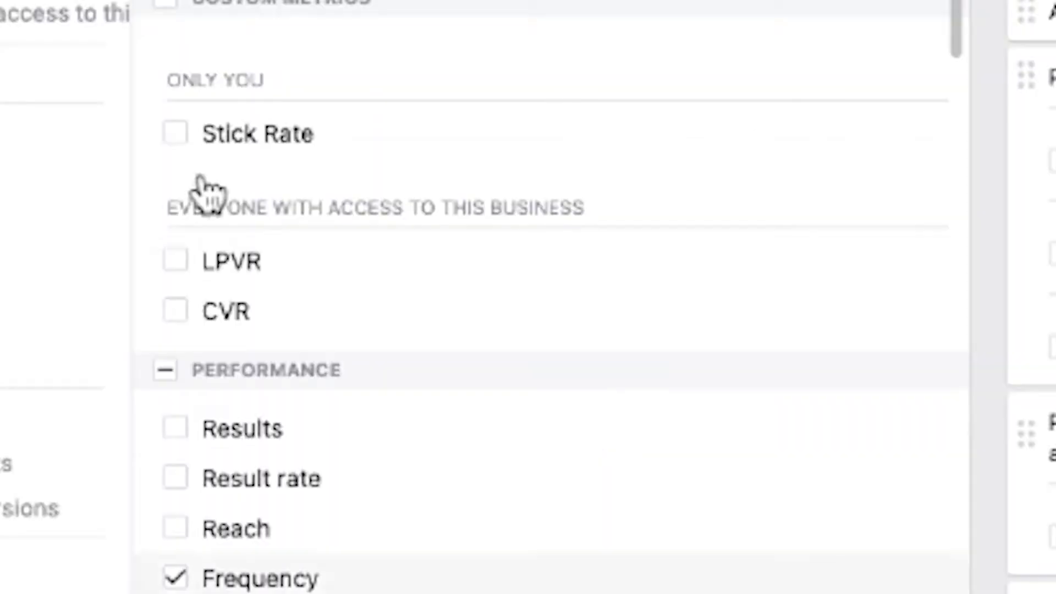
Step: Add the LPVR and CVR custom metrics to the selected columns
mouse_move(231, 261)
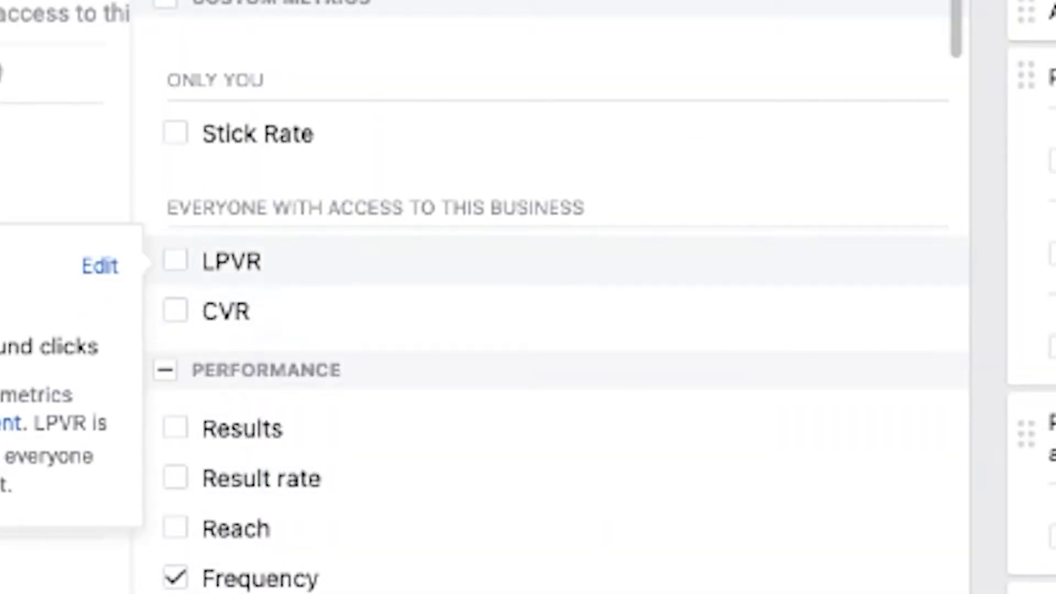
click(231, 261)
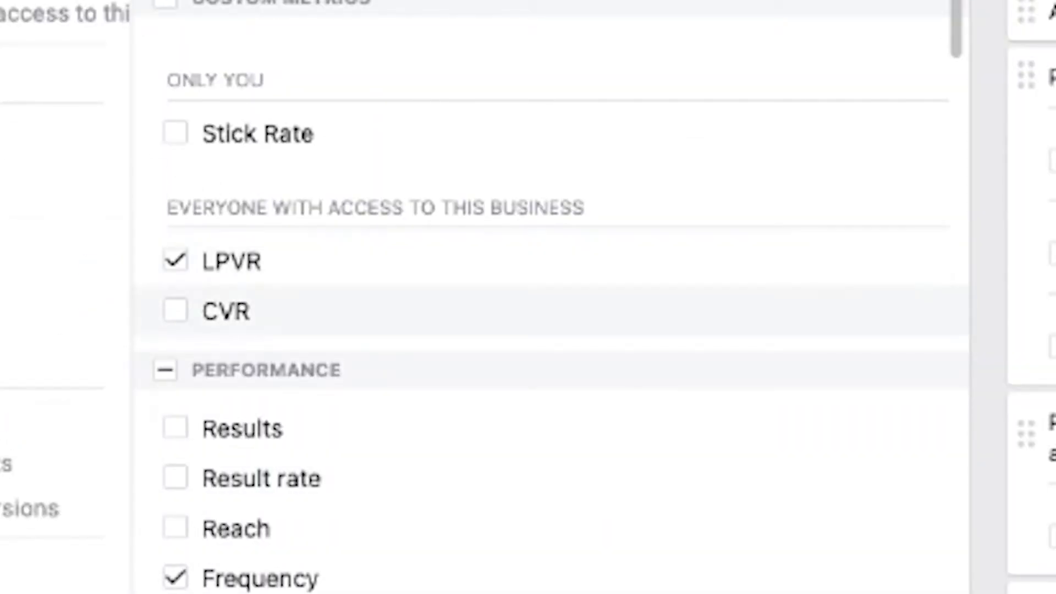
click(226, 311)
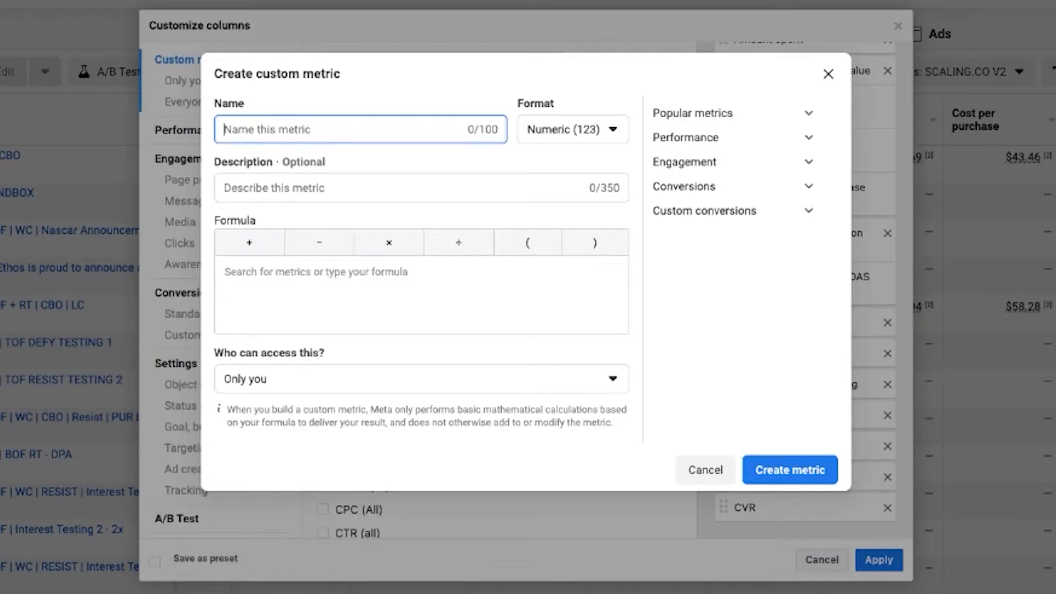
Step: Name a new custom metric Video Hook and build its formula as 3-second video plays ÷ Impressions
text(Video Hoo)
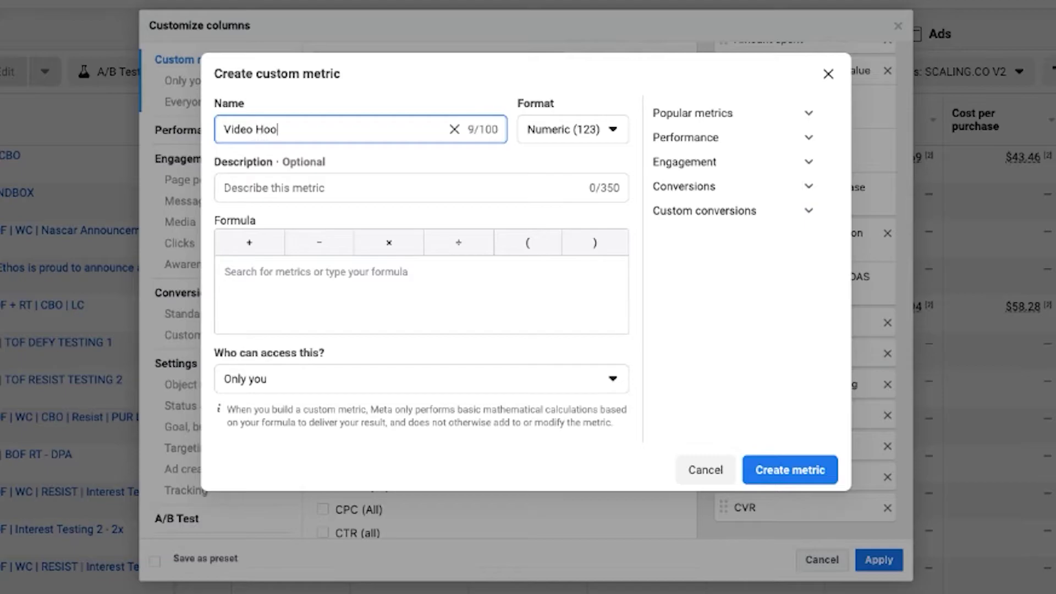
text(k)
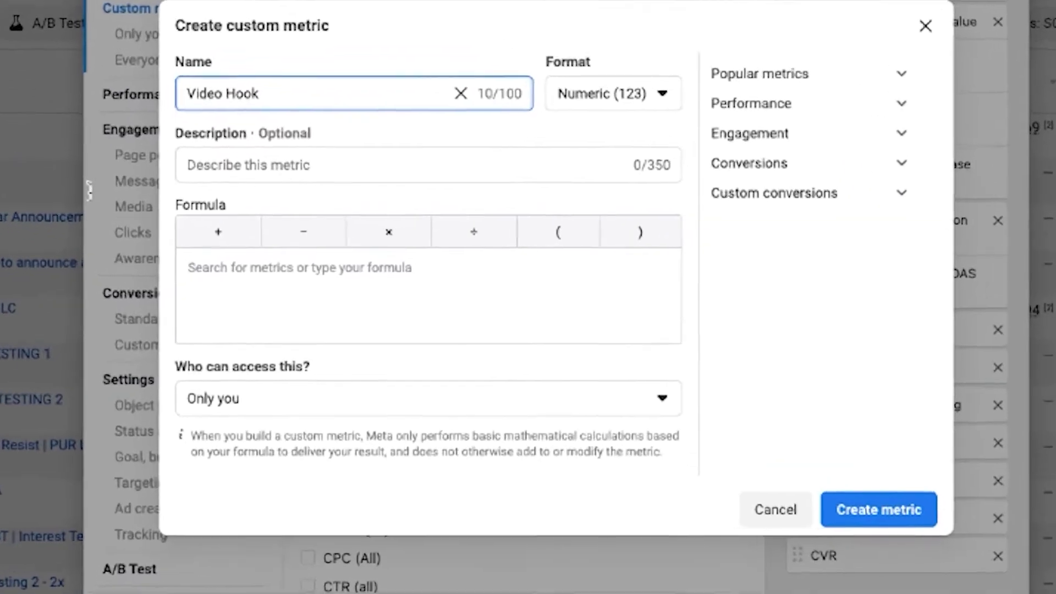
click(178, 278)
text(3)
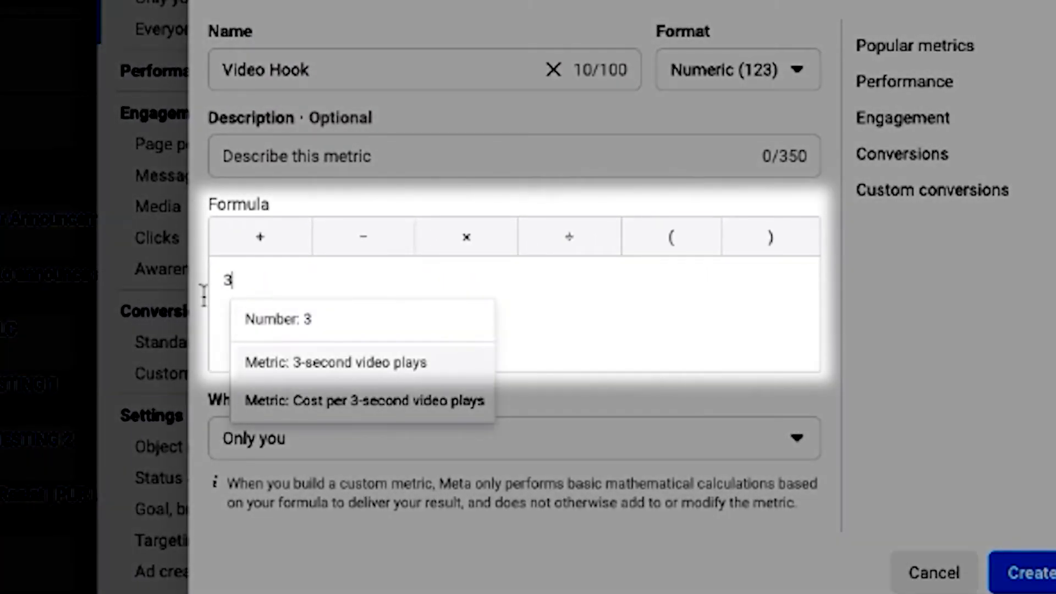
key(Return)
text(/)
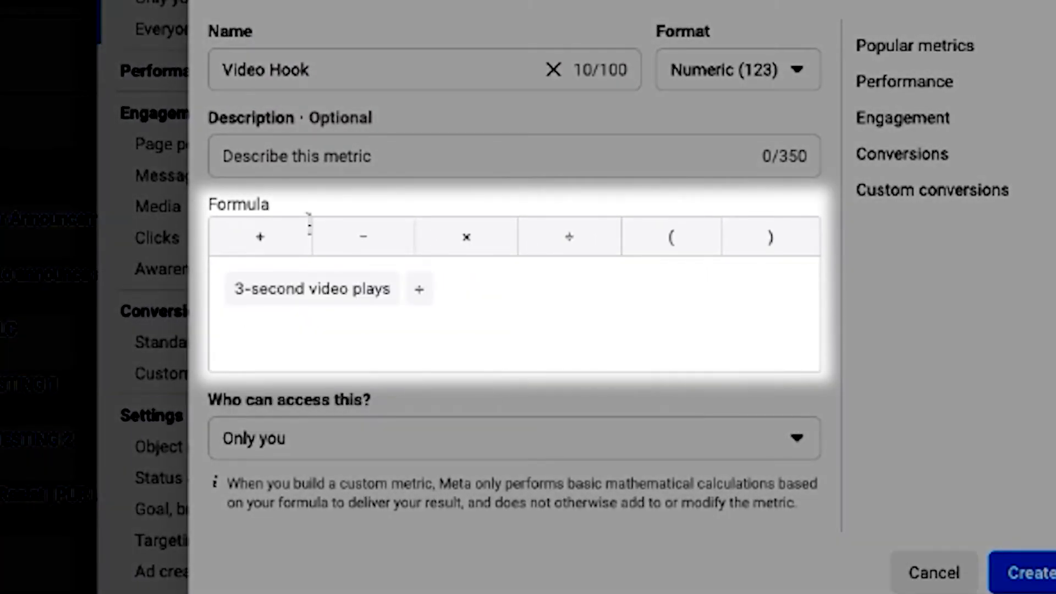
text(imp)
key(Return)
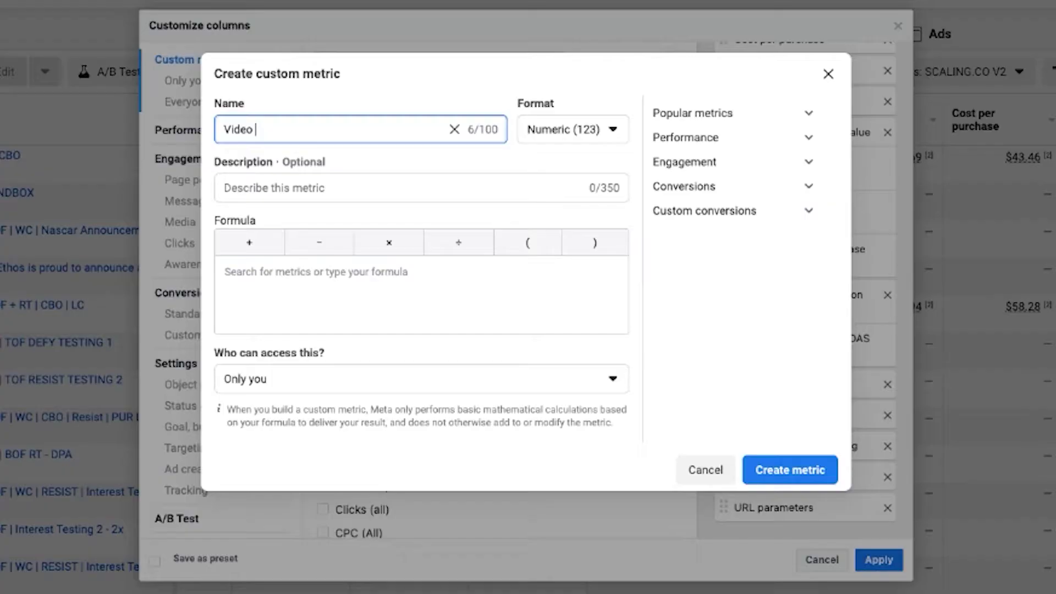
Step: Name another custom metric Video Hold and build its formula as ThruPlays ÷ Impressions
text(Hold)
click(385, 292)
text(thu)
key(BackSpace)
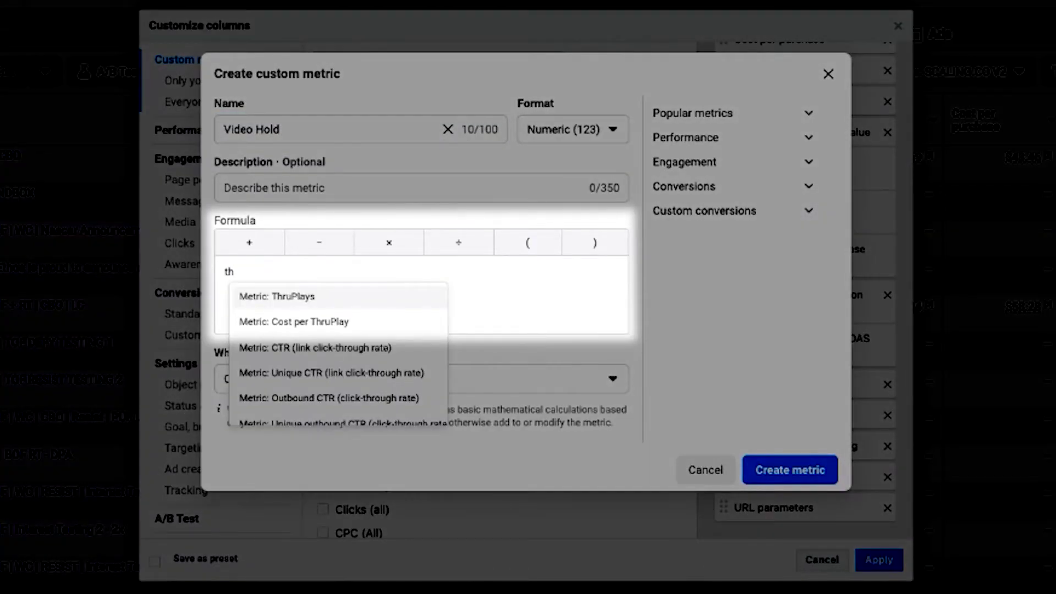
key(Return)
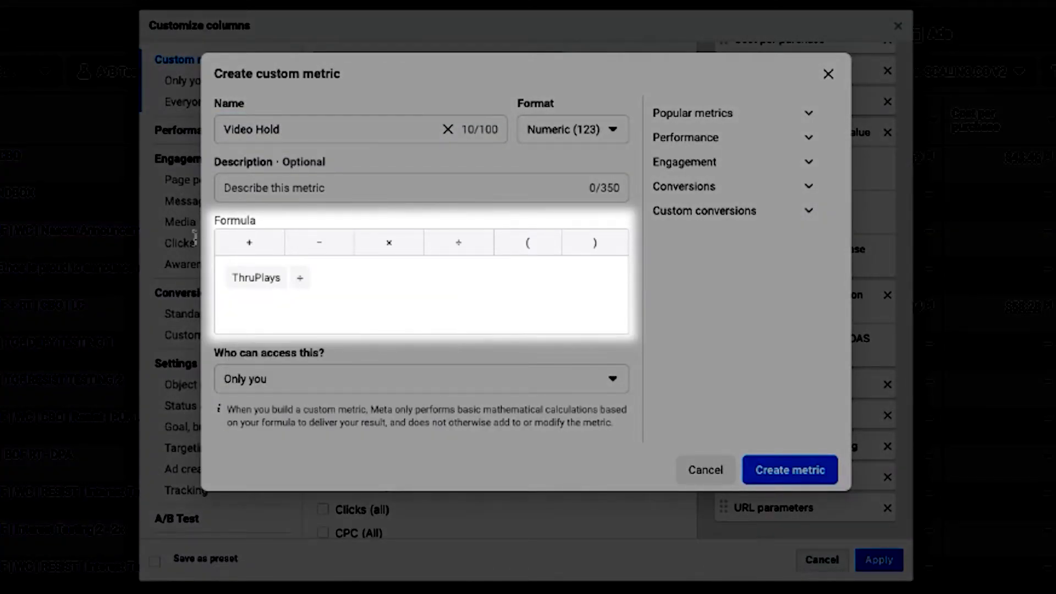
text(impr)
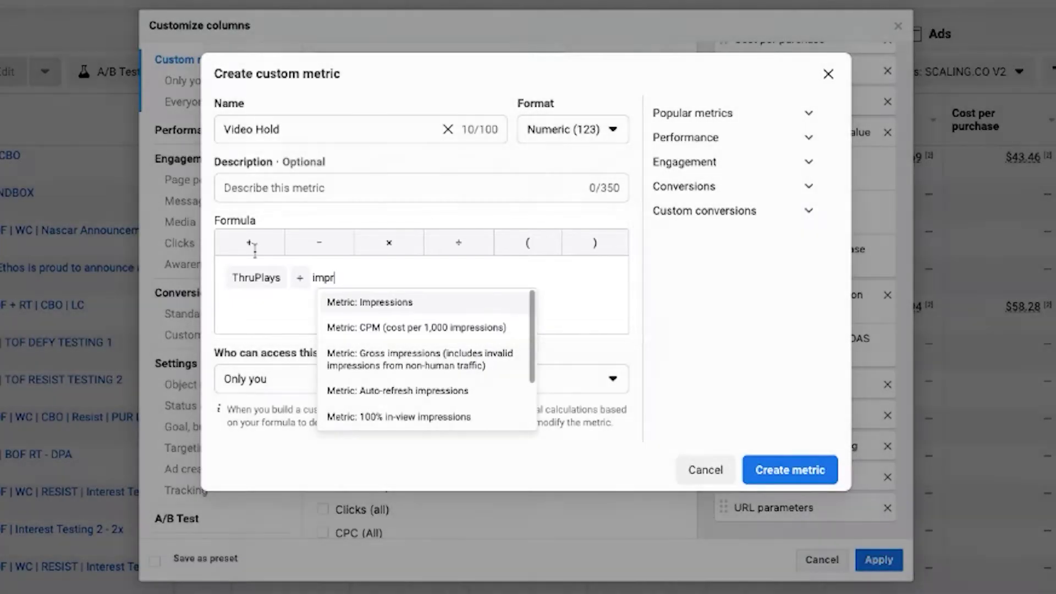
key(Return)
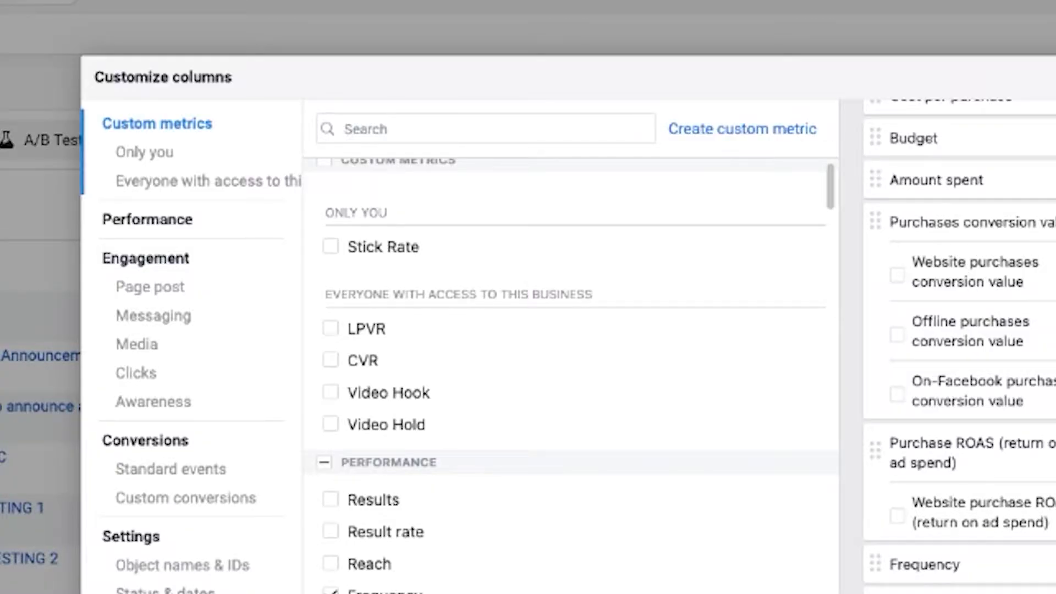
Step: Find the post metrics and add the Post shares column
text(pos)
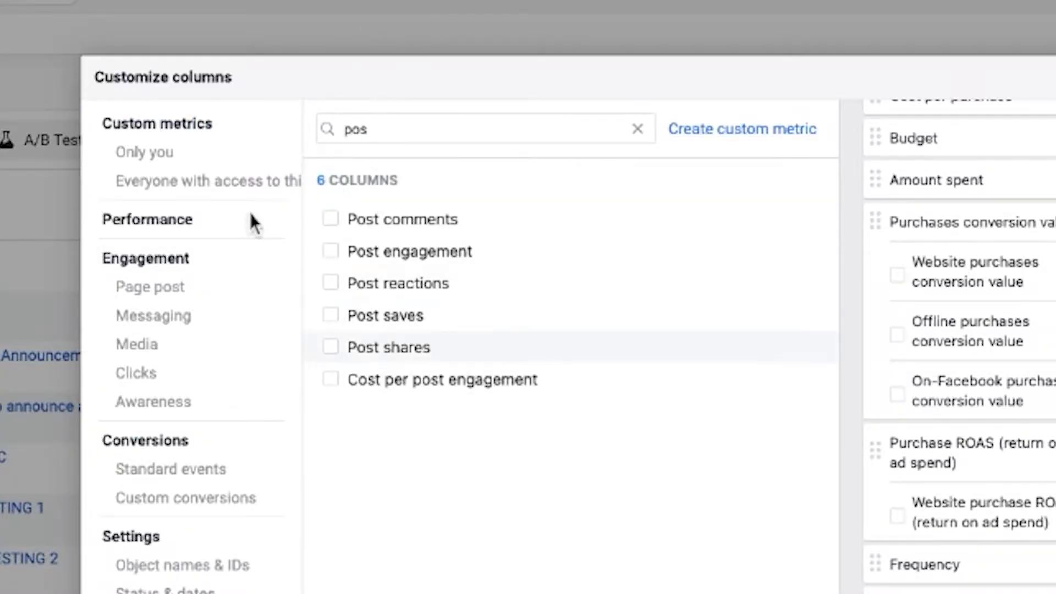
click(330, 347)
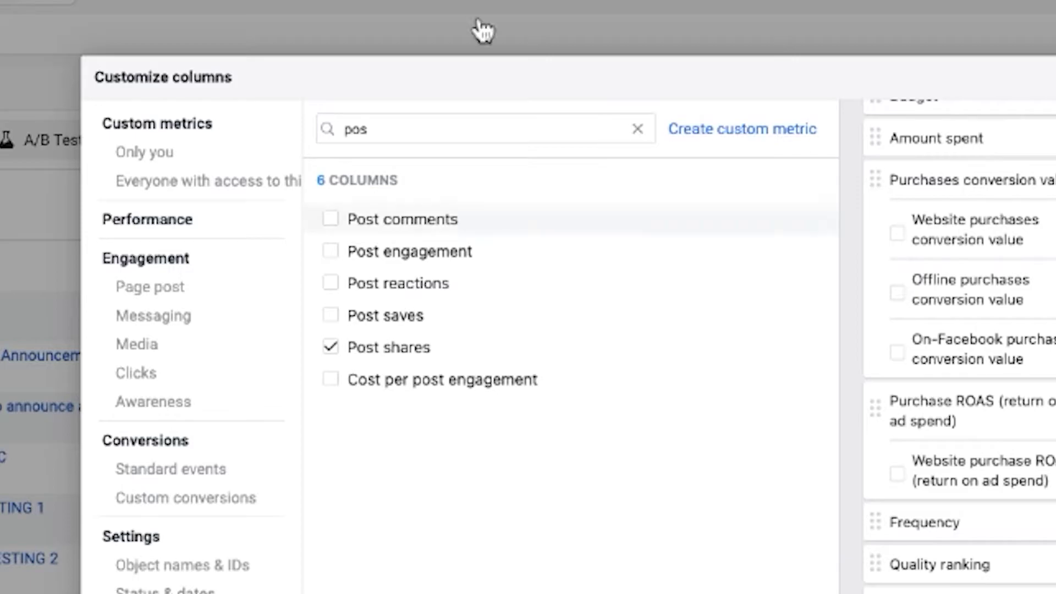
double_click(355, 129)
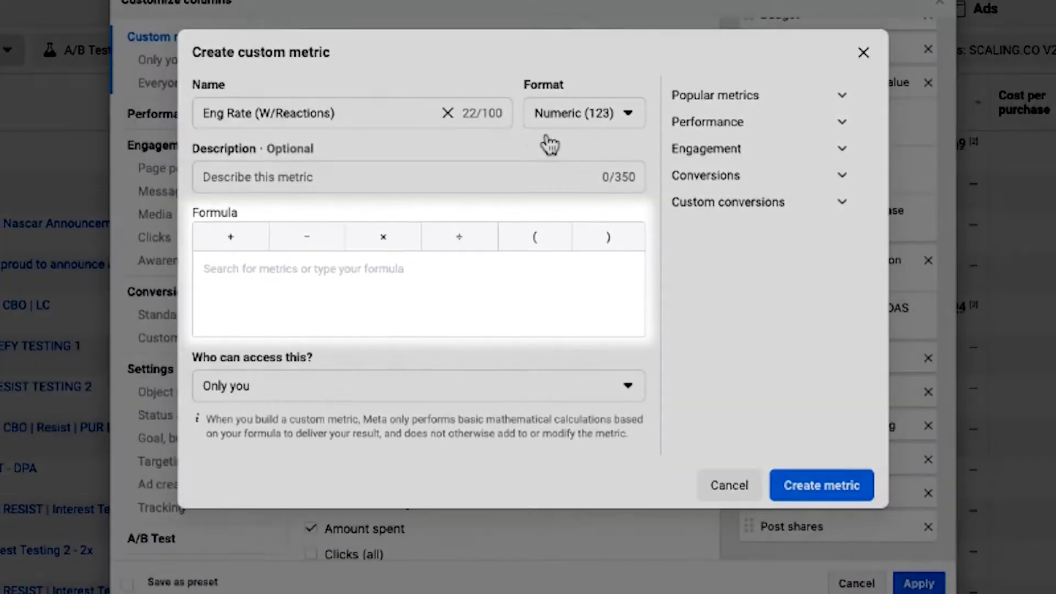
Step: Start the Eng Rate (W/Reactions) formula with an opening bracket followed by Post comments + Post reactions + Post saves
click(527, 242)
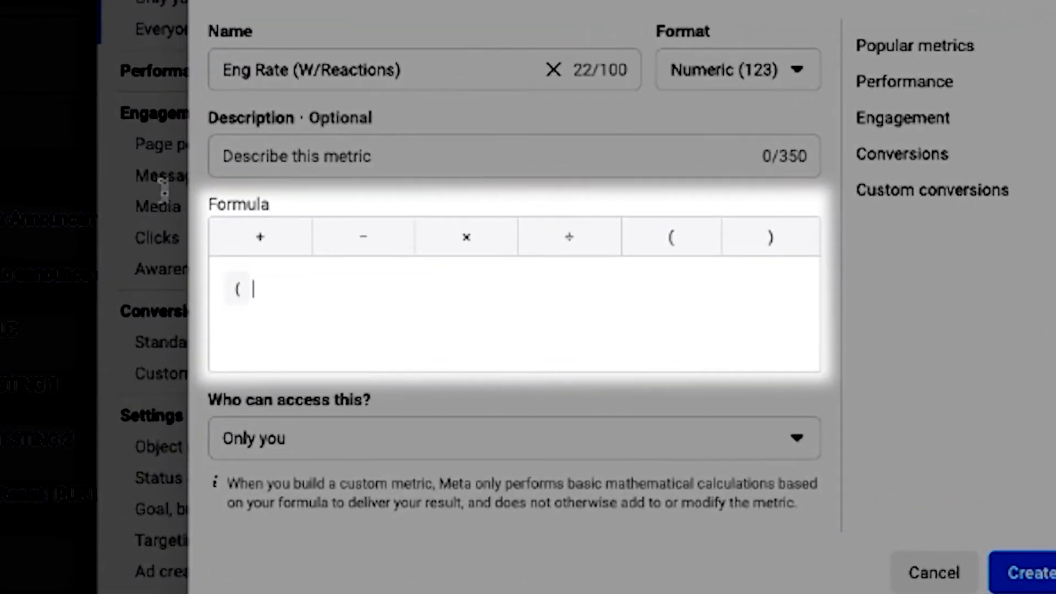
text(pos)
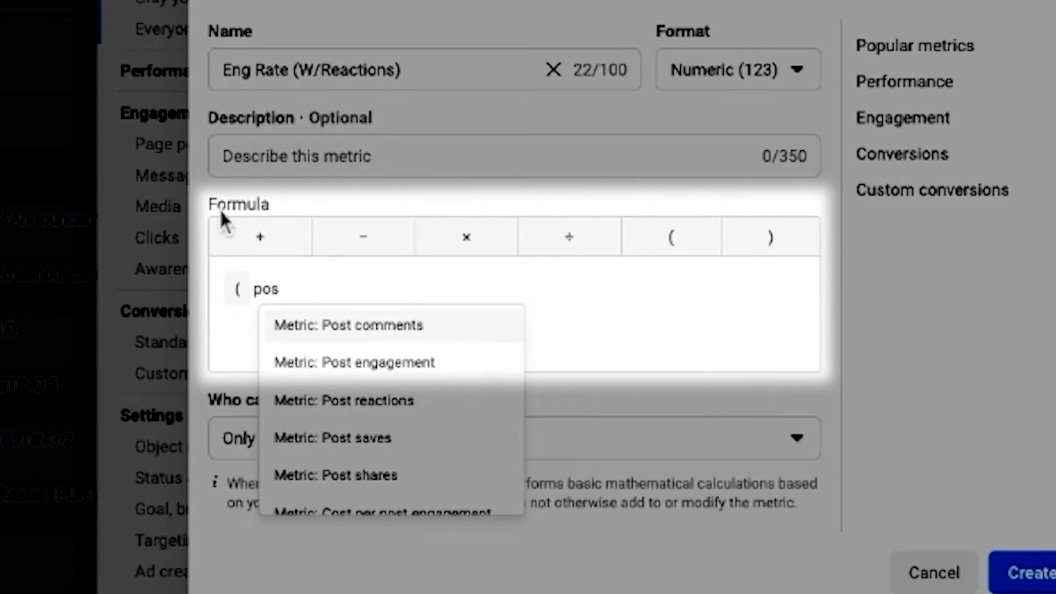
key(Return)
text(+ pos)
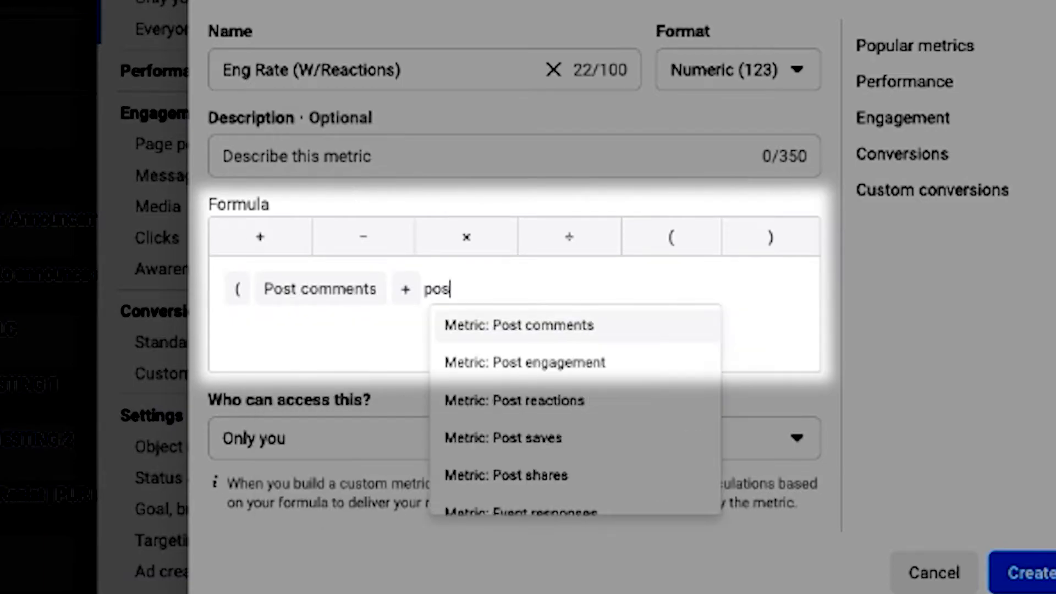
key(Down)
key(Down)
key(Return)
text(+pos)
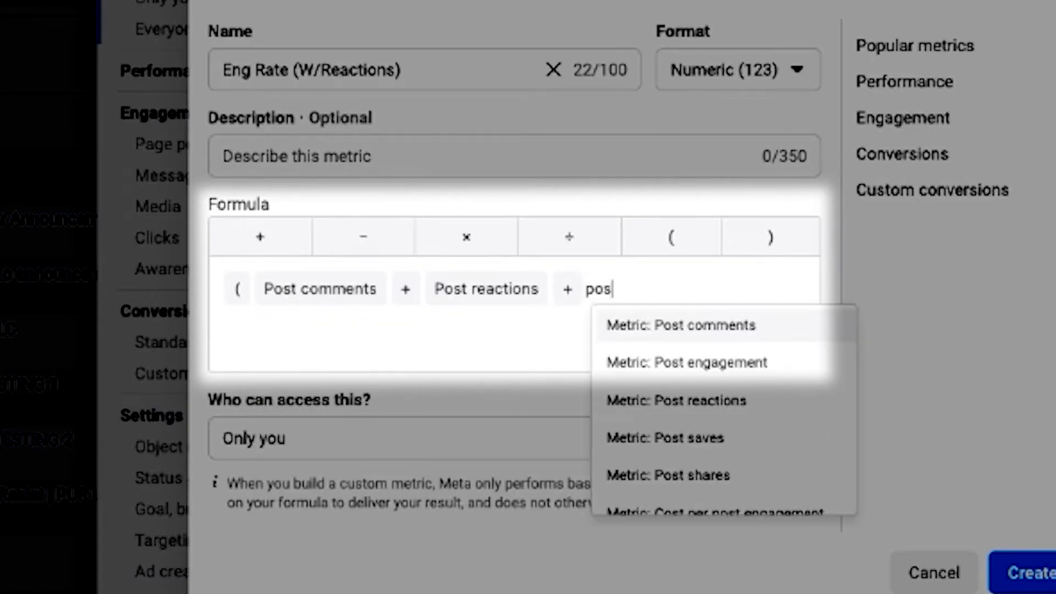
key(Down)
key(Down)
key(Down)
key(Return)
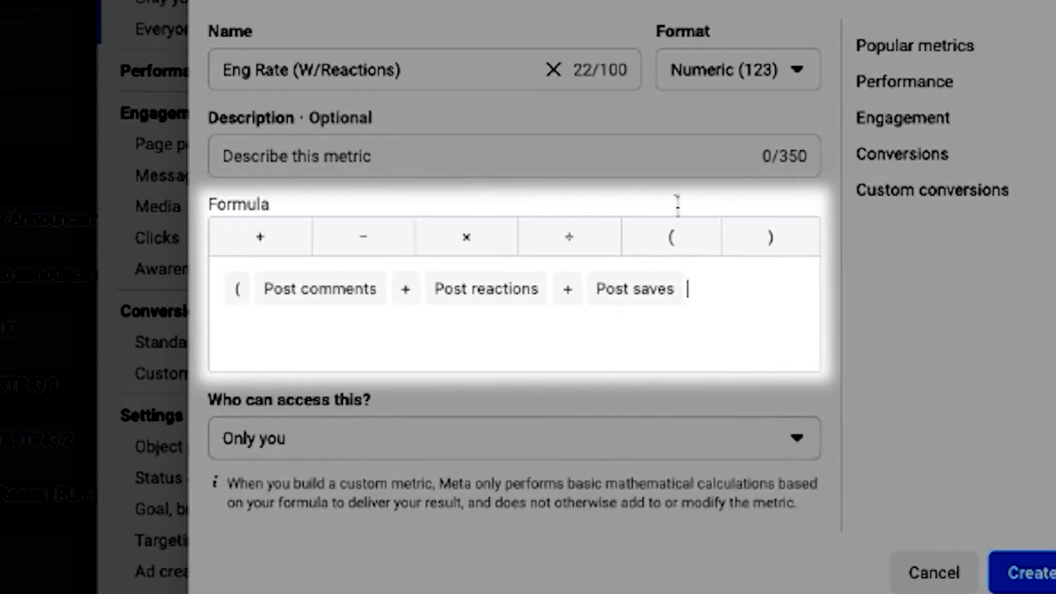
Step: Complete the engagement rate formula by adding Post shares, closing the bracket and dividing by Impressions
text(+ Post shares)
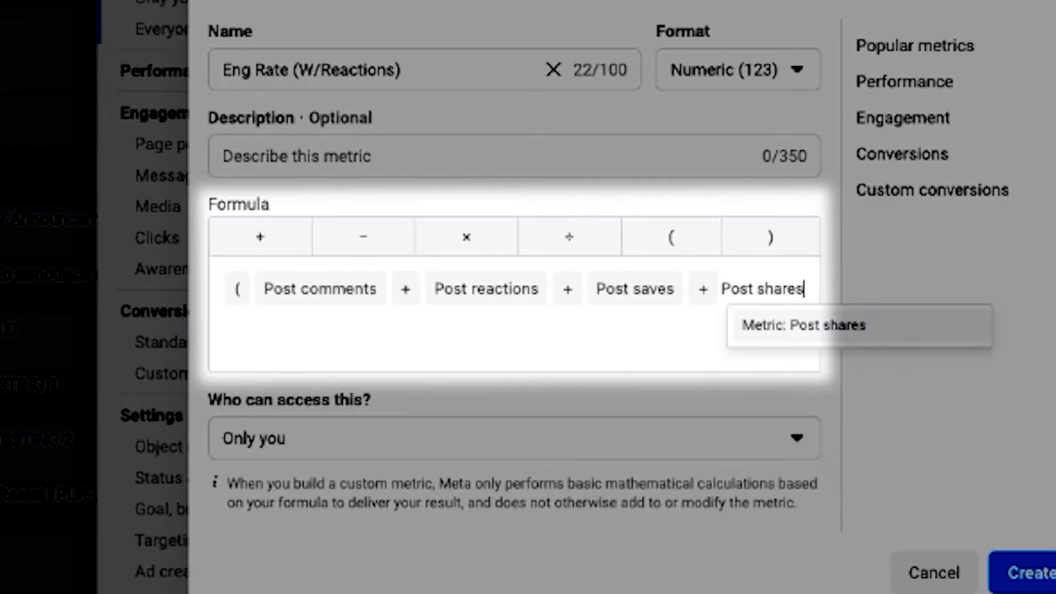
key(Return)
text()/)
text(impr)
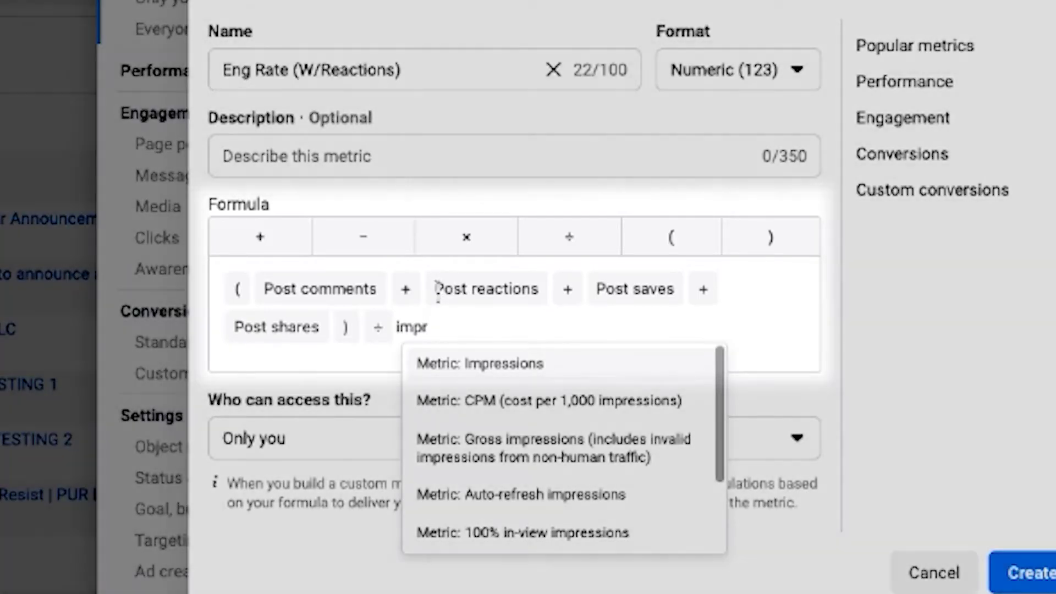
key(Return)
Step: Set the Eng Rate (W/Reactions) format to Percentage (%), give access to everyone with access to this Business, and create it
click(726, 60)
key(Return)
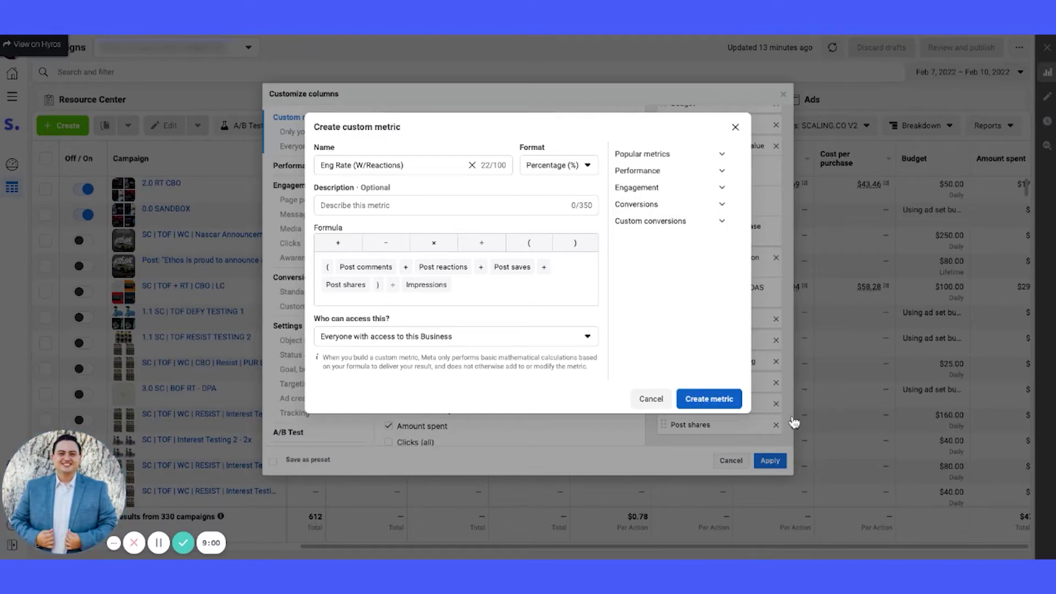
click(709, 399)
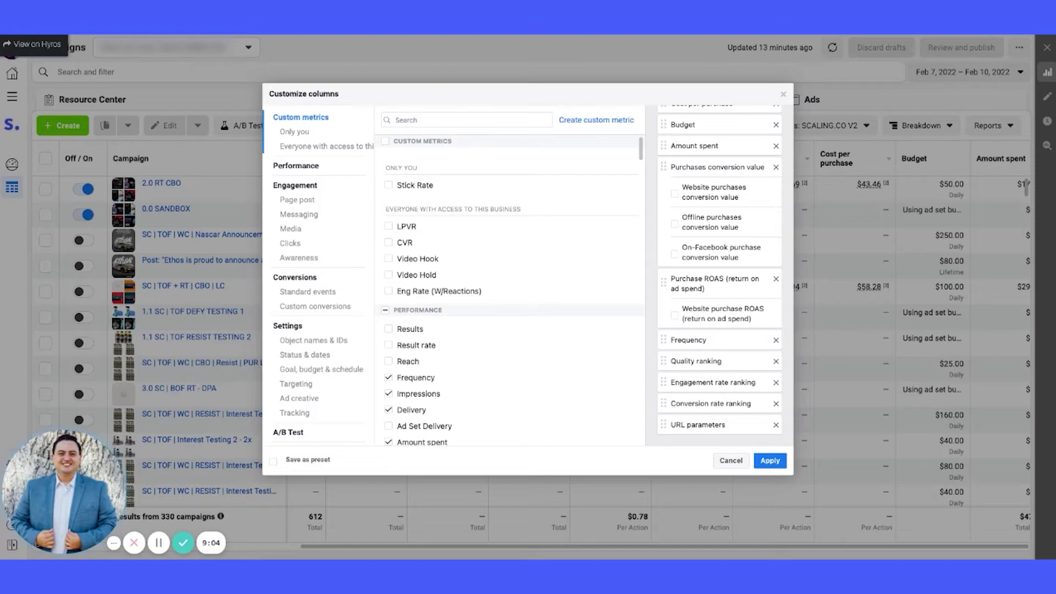
click(395, 120)
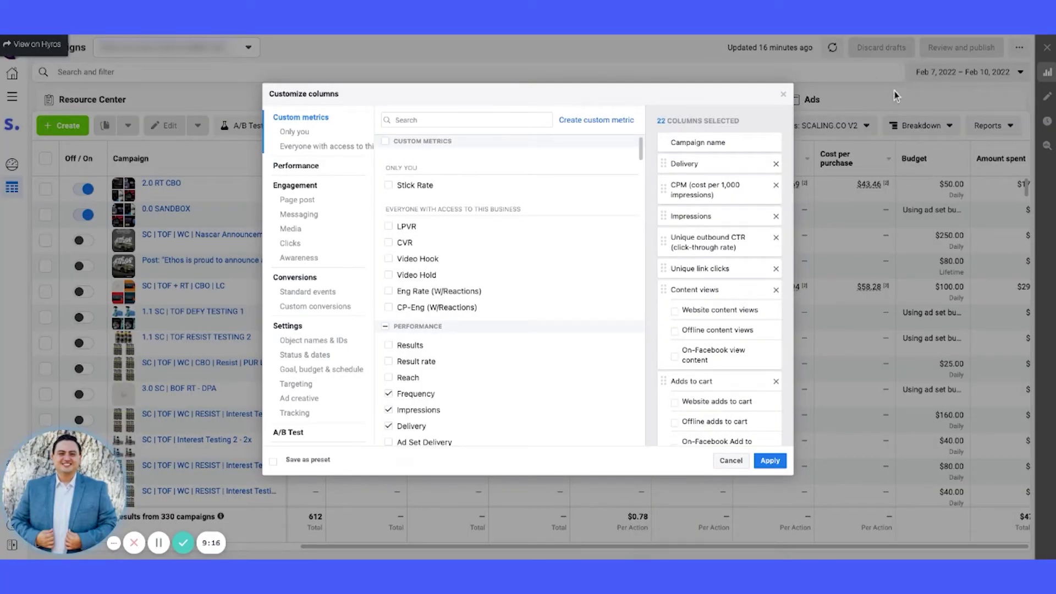
Step: Clear the column selection by removing every selected column listed after Delivery
click(776, 184)
click(775, 185)
click(775, 185)
click(775, 185)
click(775, 185)
click(775, 184)
click(775, 185)
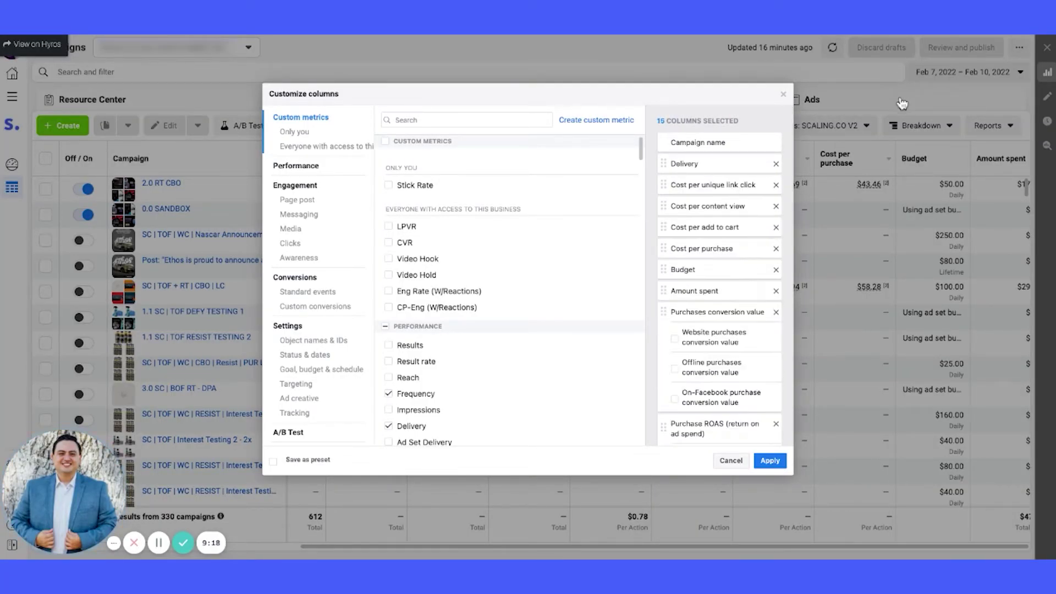
click(775, 185)
click(775, 185)
click(775, 185)
click(775, 185)
click(775, 185)
click(776, 184)
click(775, 185)
click(775, 185)
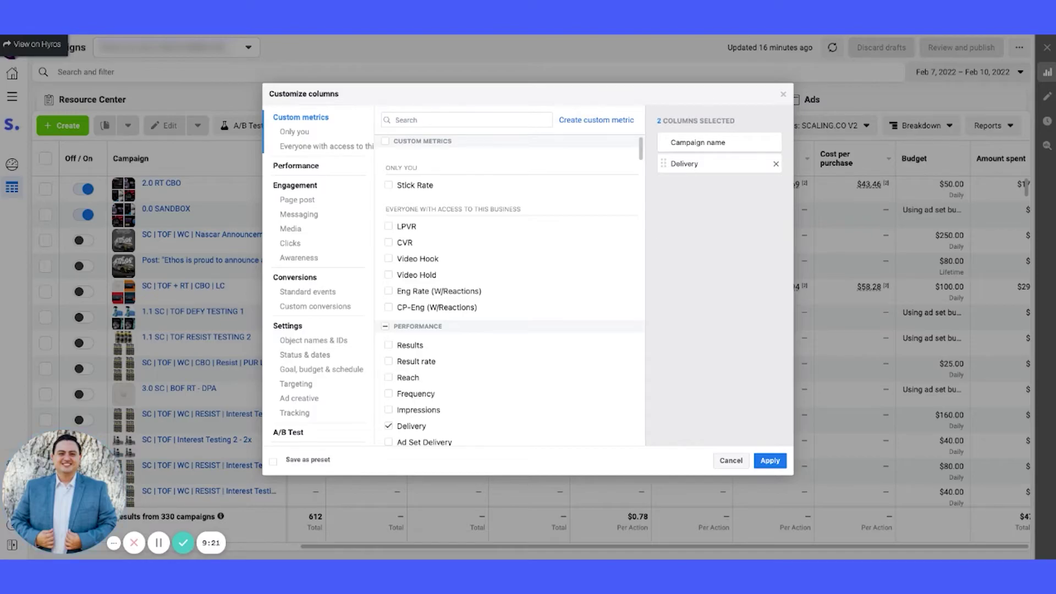
click(764, 163)
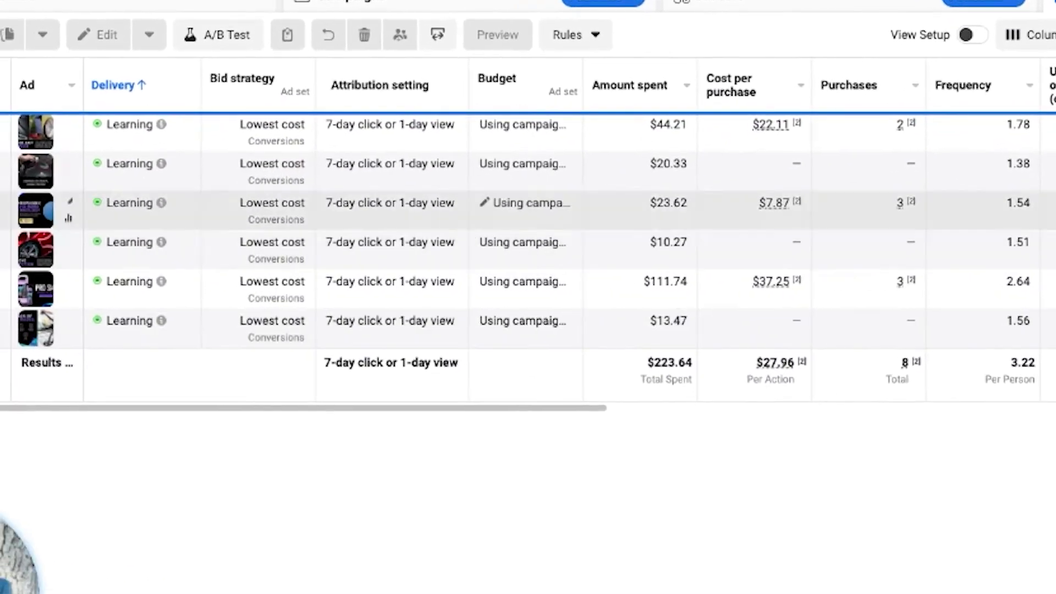
Step: Examine the ads table's columns from bid strategy, attribution setting and budget through amount spent, cost per purchase, purchases and frequency
mouse_move(258, 154)
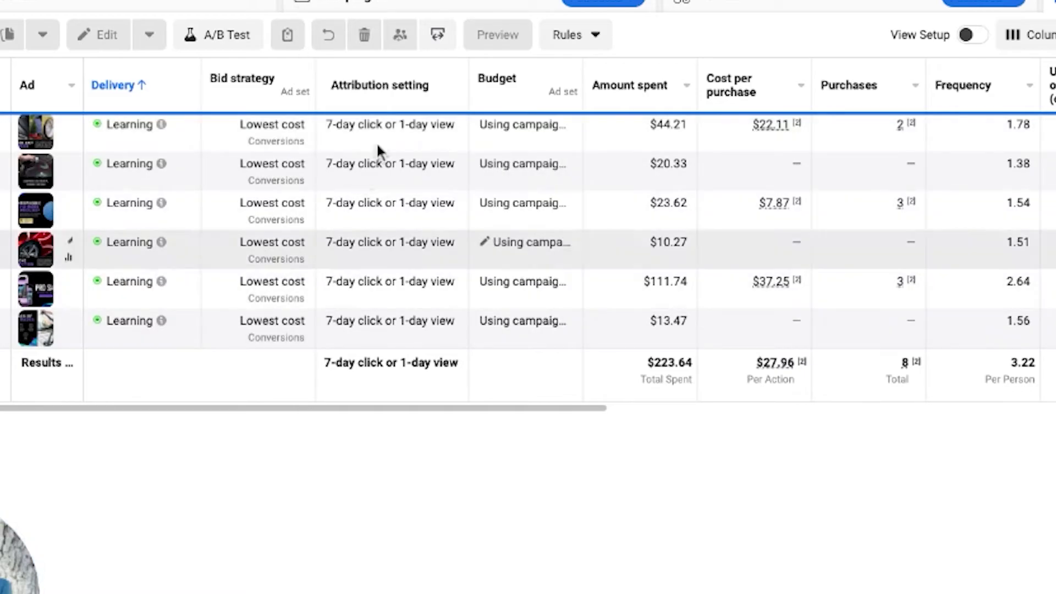
scroll(381, 143, right, 5)
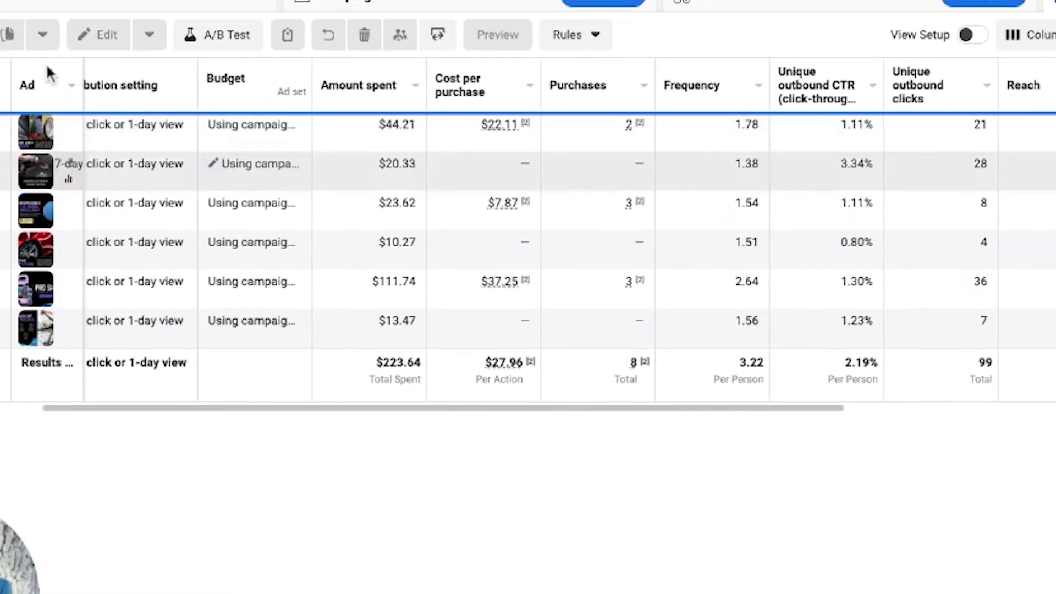
scroll(127, 168, right, 3)
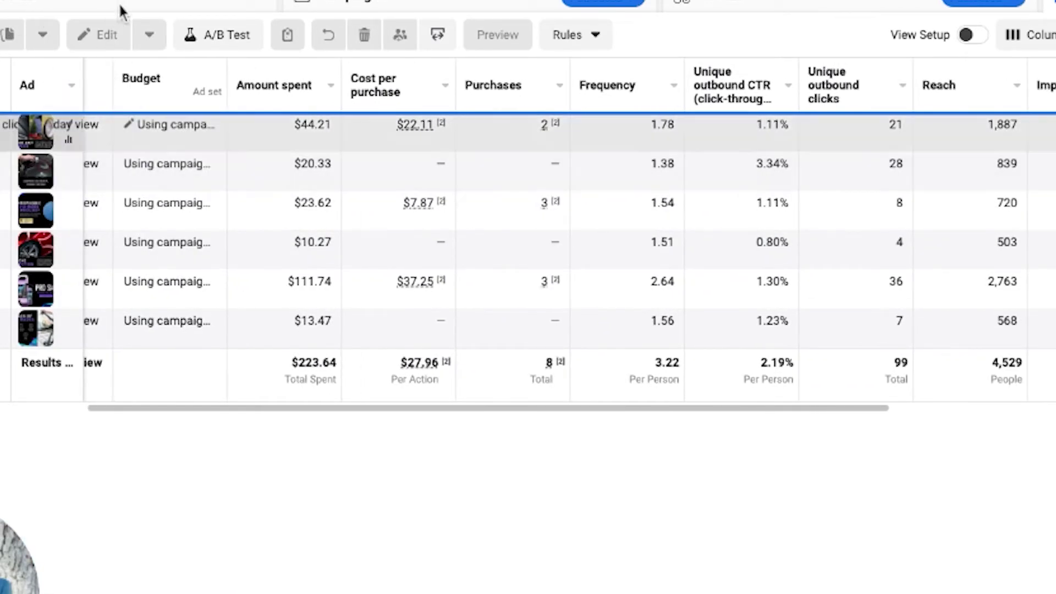
scroll(136, 33, right, 2)
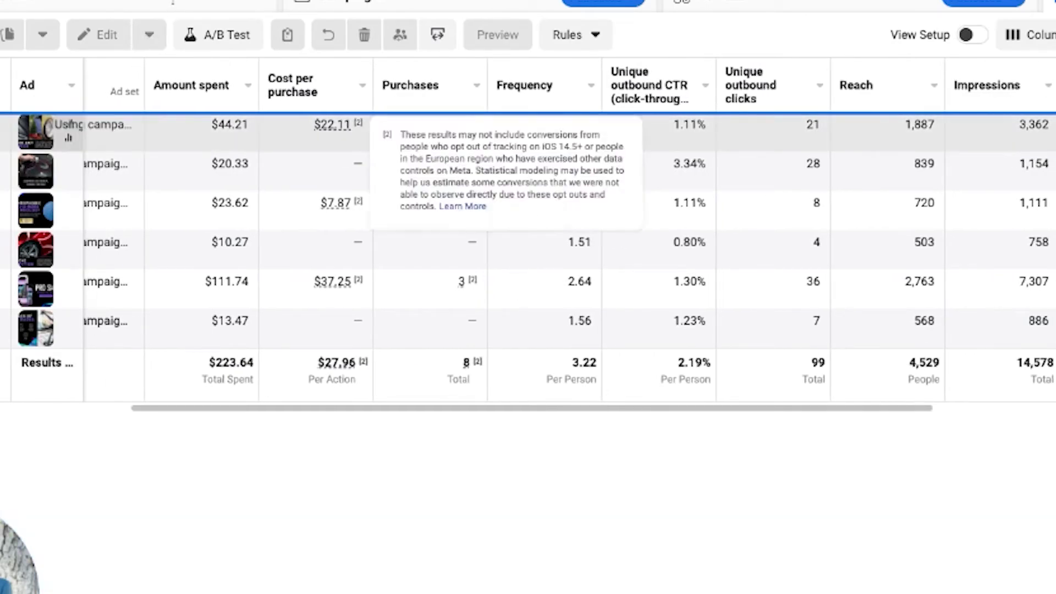
scroll(188, 60, right, 1)
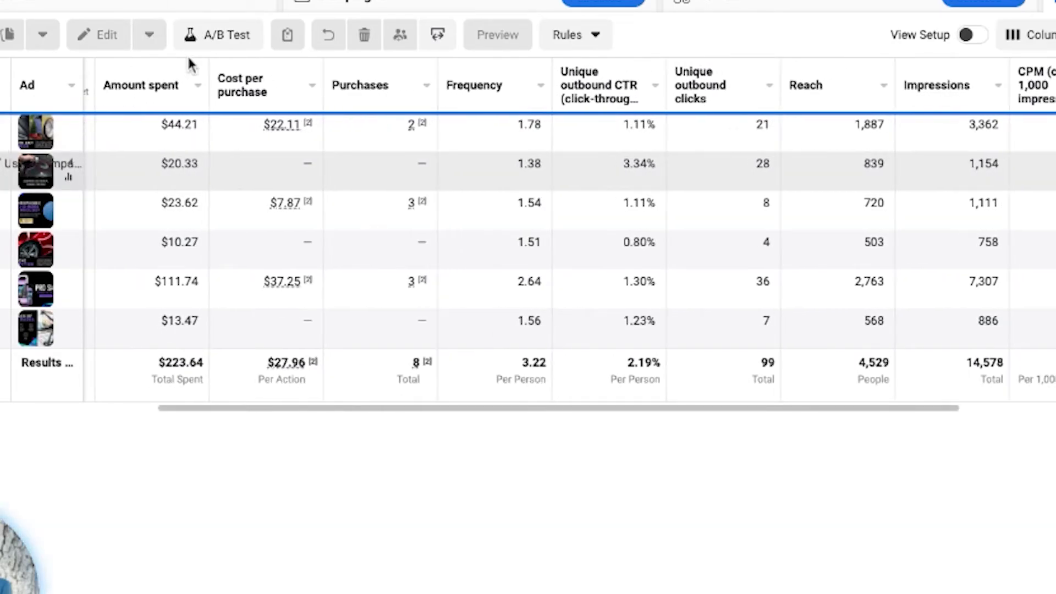
scroll(188, 63, right, 2)
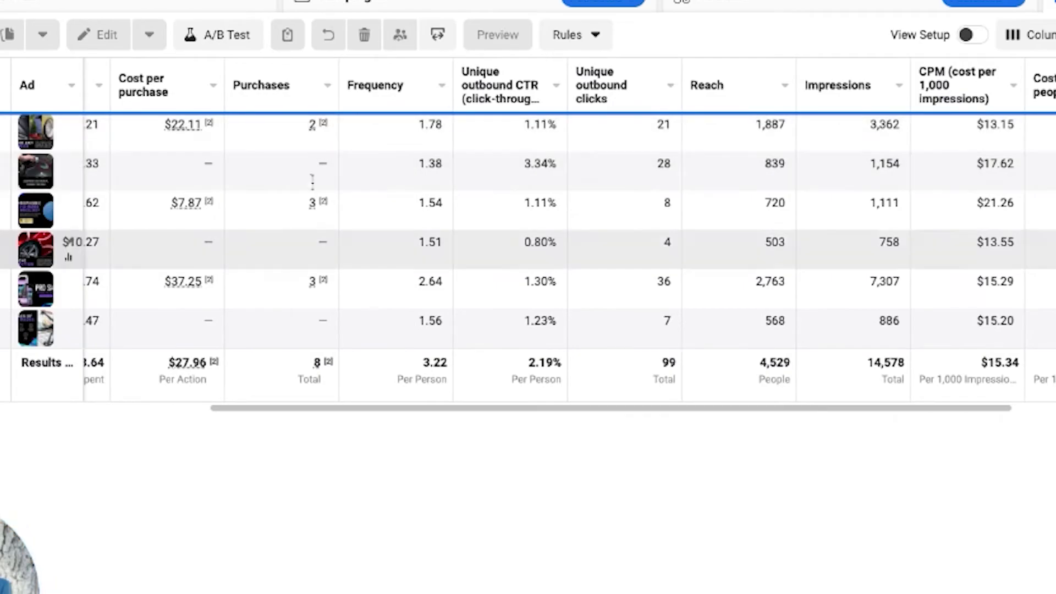
scroll(315, 249, right, 2)
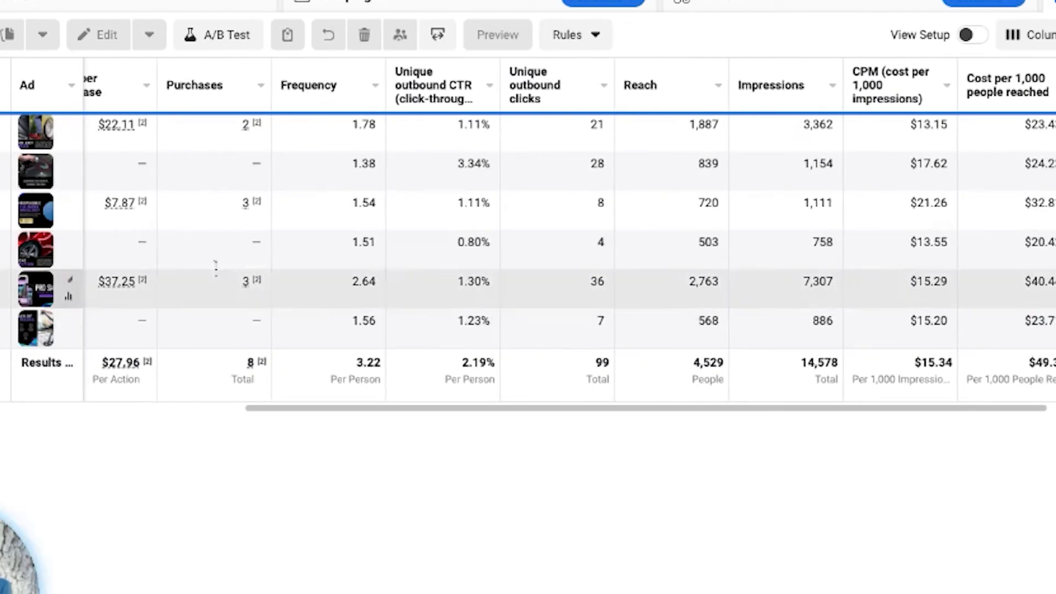
scroll(341, 148, right, 2)
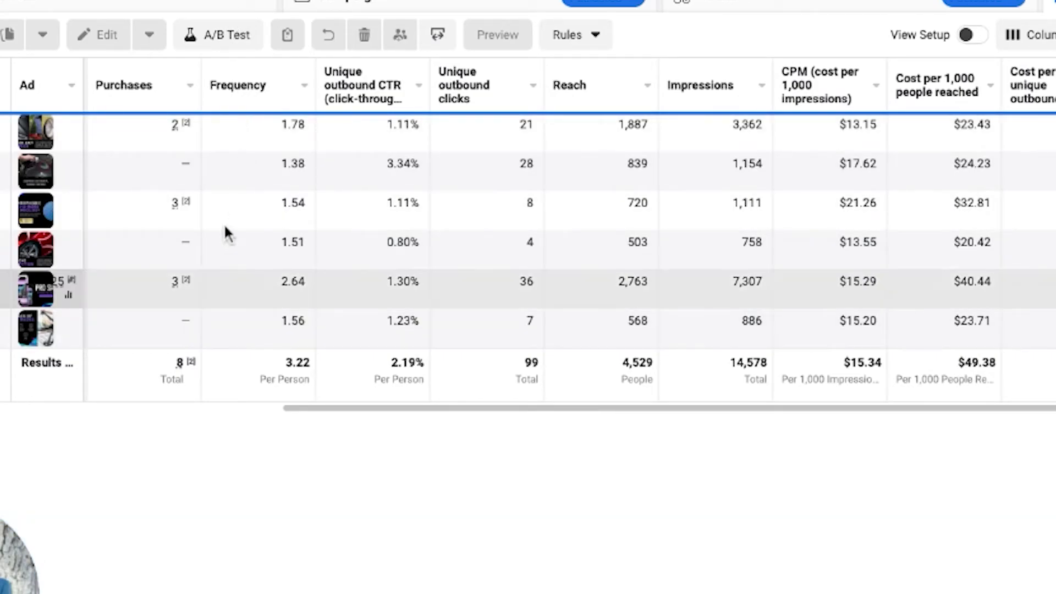
Step: Review the outbound click, reach, impressions and cost columns, plus LPVR, CVR, Video Hook, Video Hold, engagement and Purchase ROAS
scroll(127, 165, right, 6)
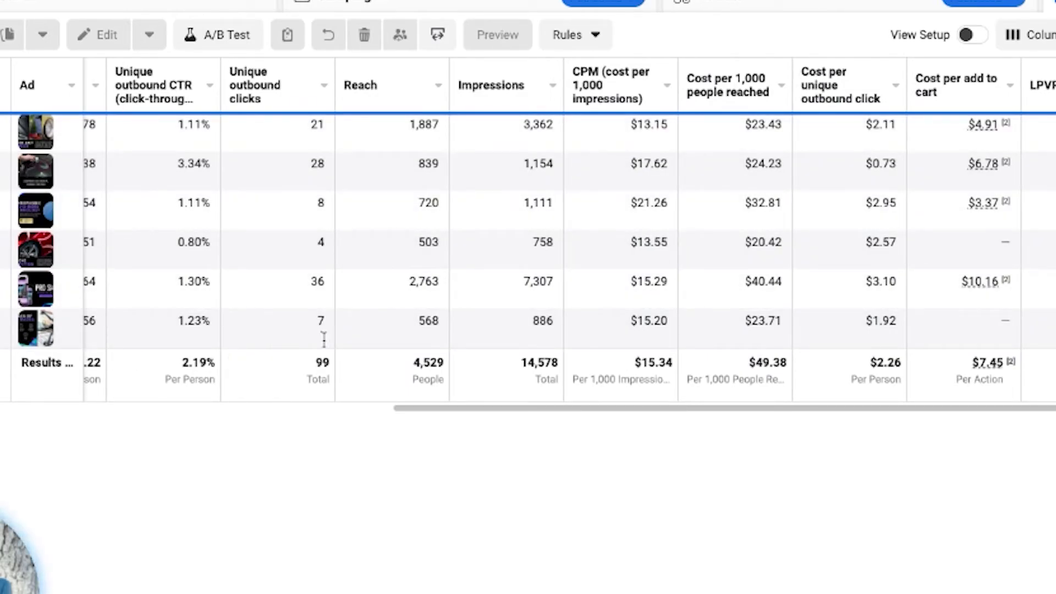
scroll(322, 341, right, 1)
scroll(322, 341, right, 2)
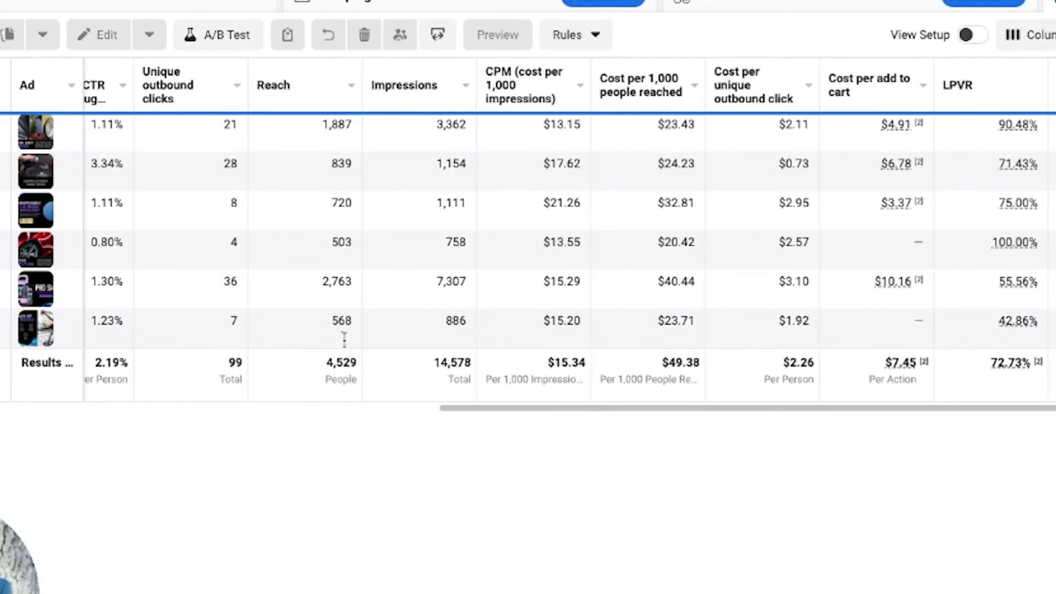
scroll(344, 338, left, 6)
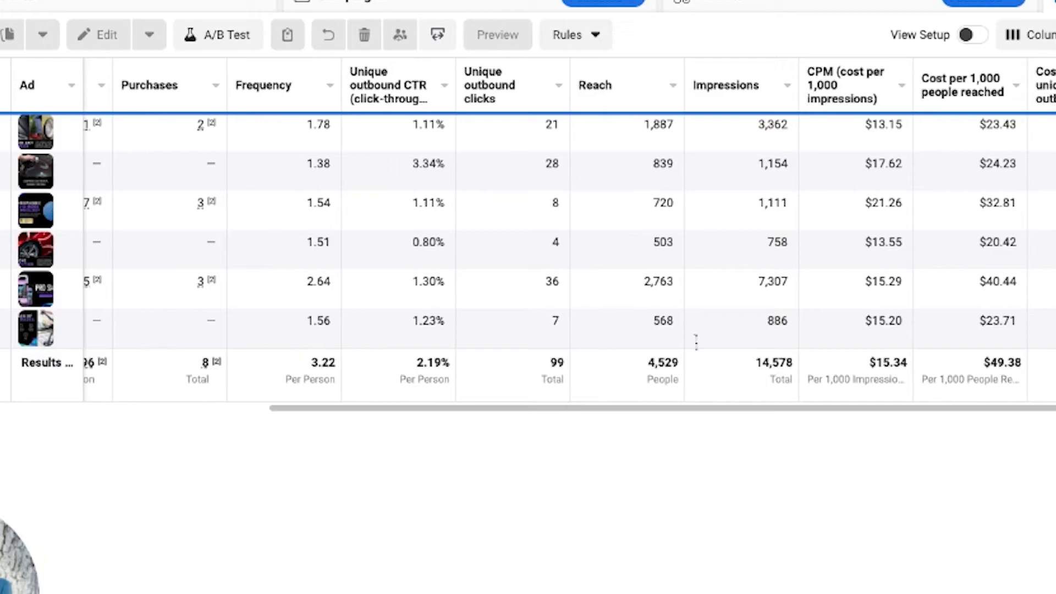
scroll(803, 353, right, 7)
scroll(327, 355, right, 5)
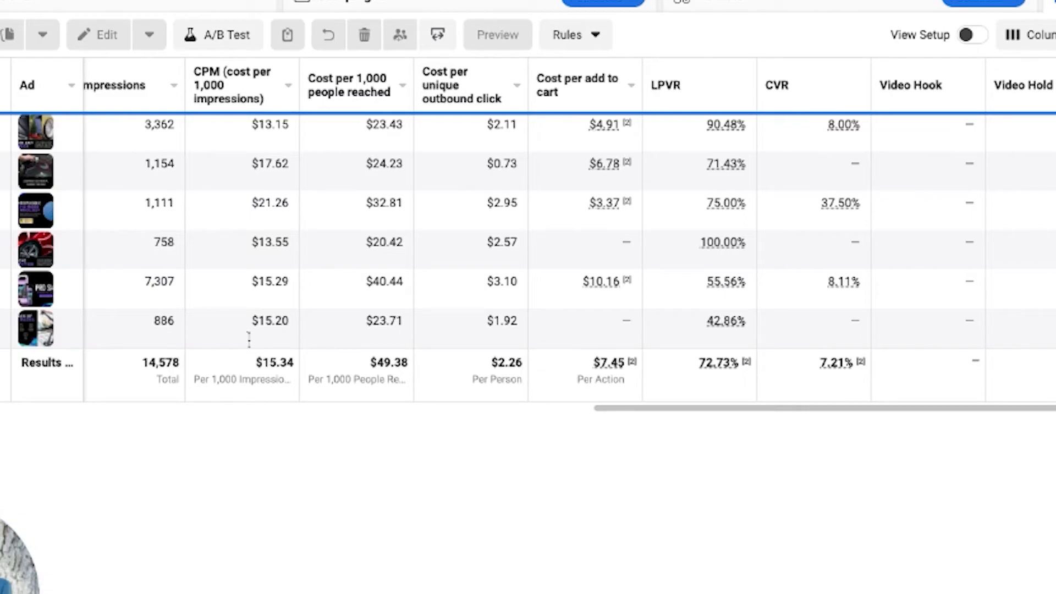
scroll(269, 341, right, 1)
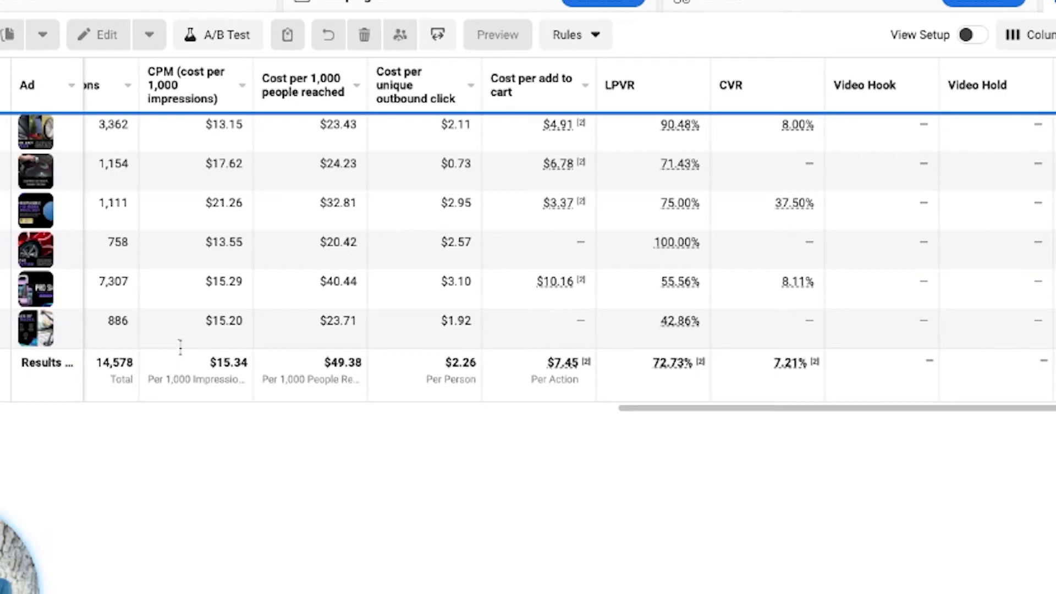
scroll(273, 321, left, 1)
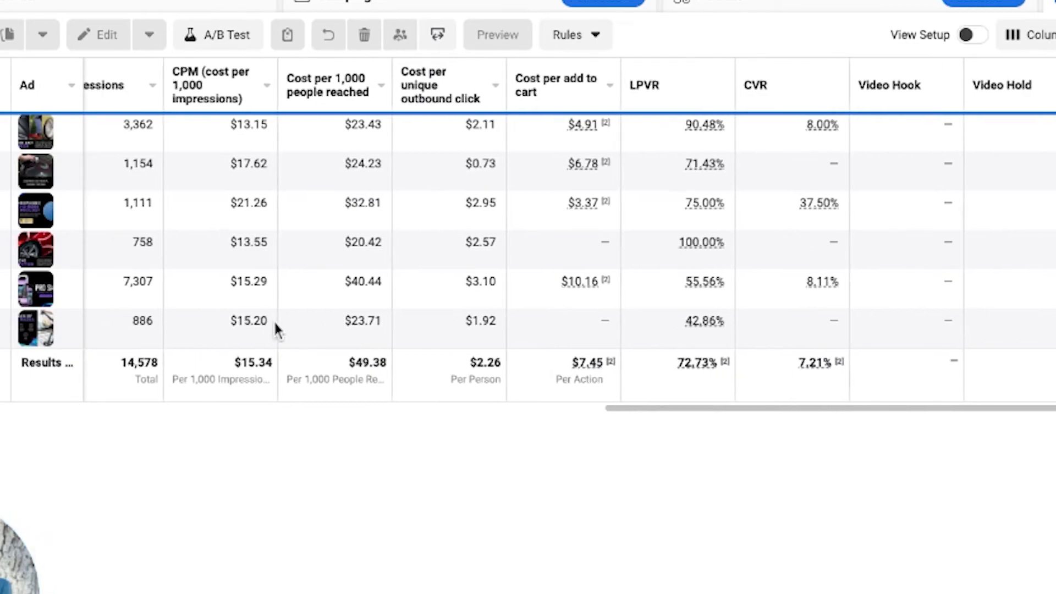
scroll(330, 327, right, 1)
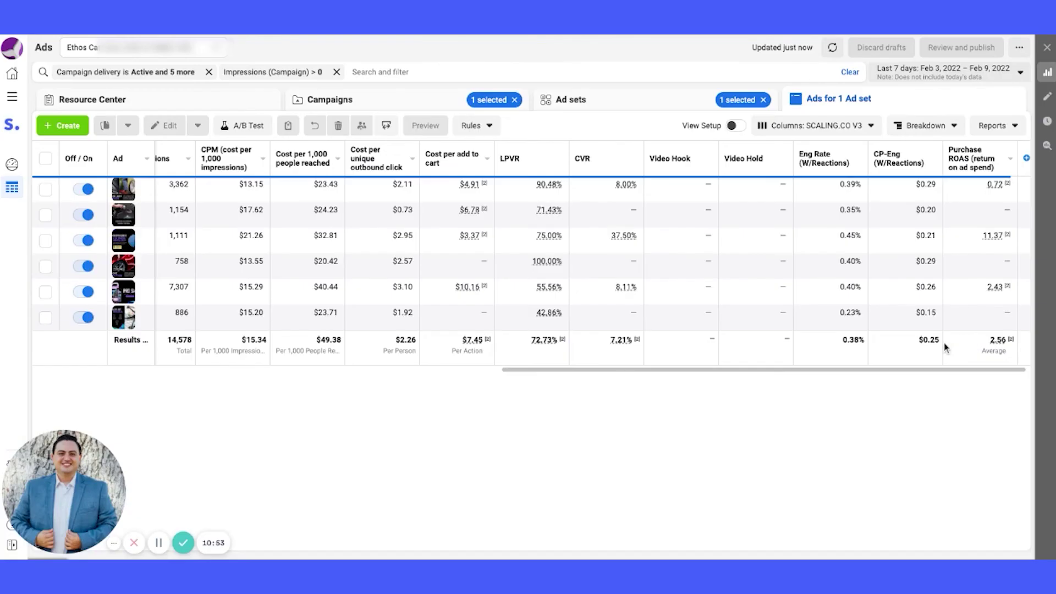
scroll(415, 388, left, 10)
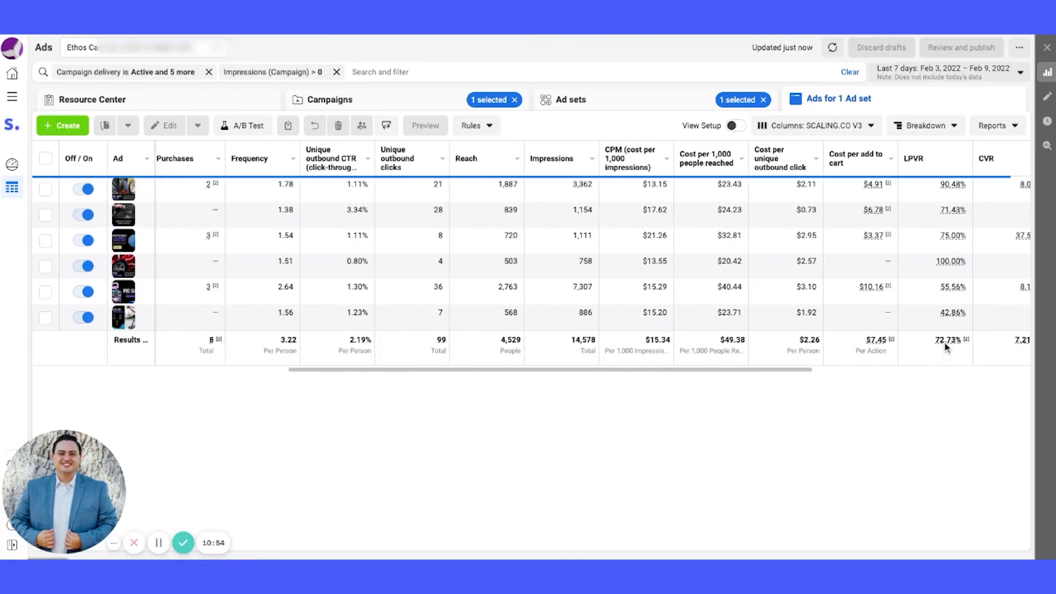